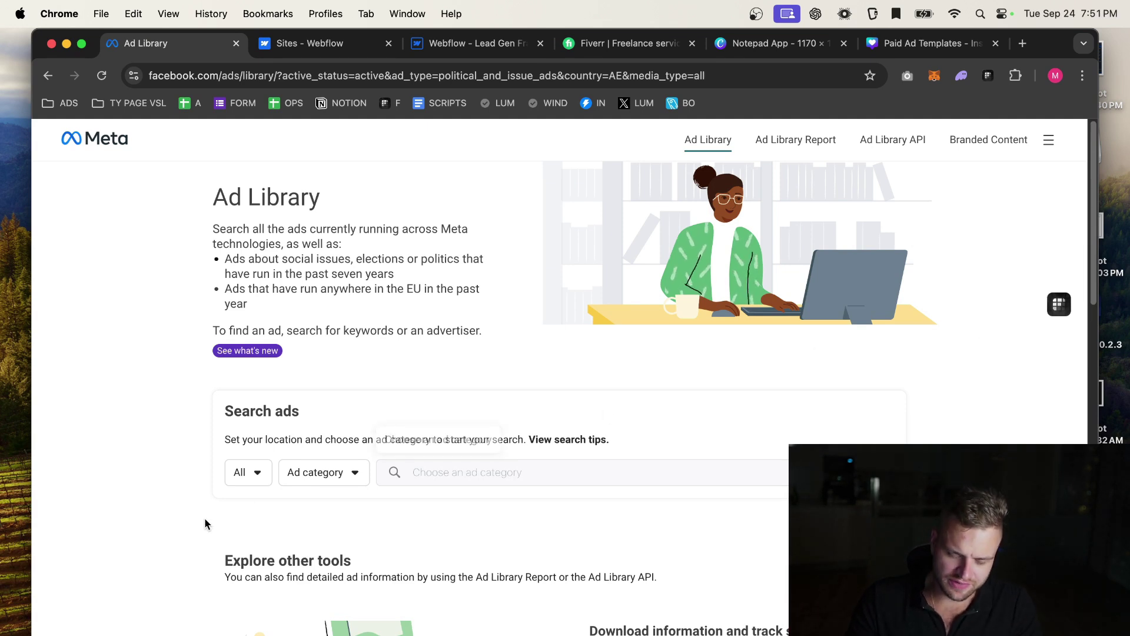
Leave the Ad Library country filter set to all countries.
{"action": "left_click", "coordinate": [253, 472]}
{"action": "left_click", "coordinate": [259, 468]}
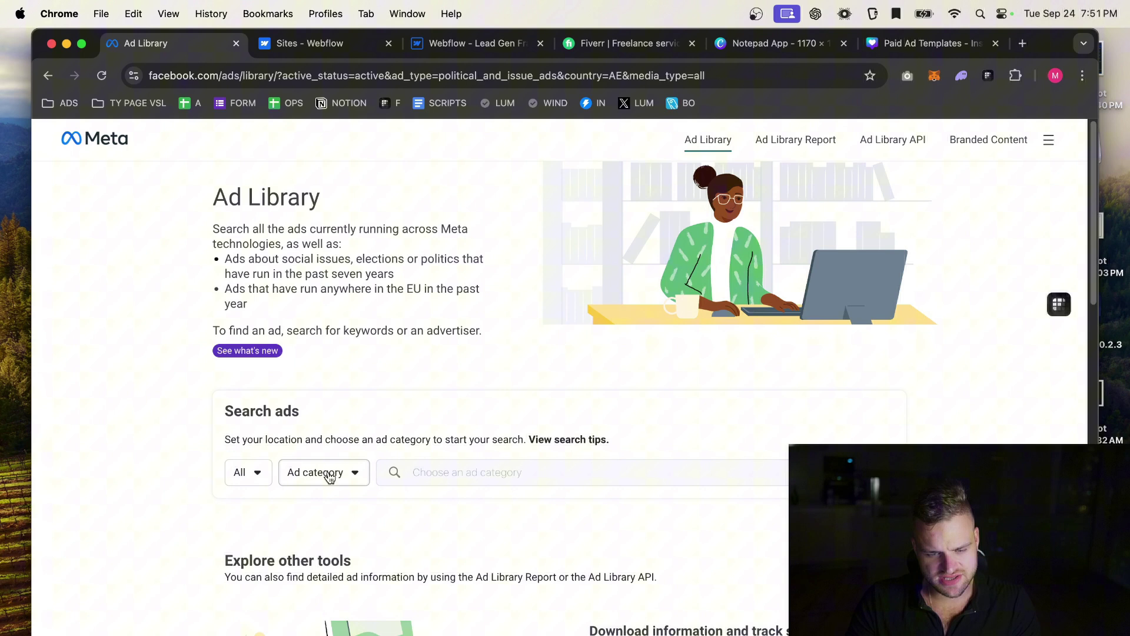
{"action": "left_click", "coordinate": [248, 477]}
{"action": "left_click", "coordinate": [147, 422]}
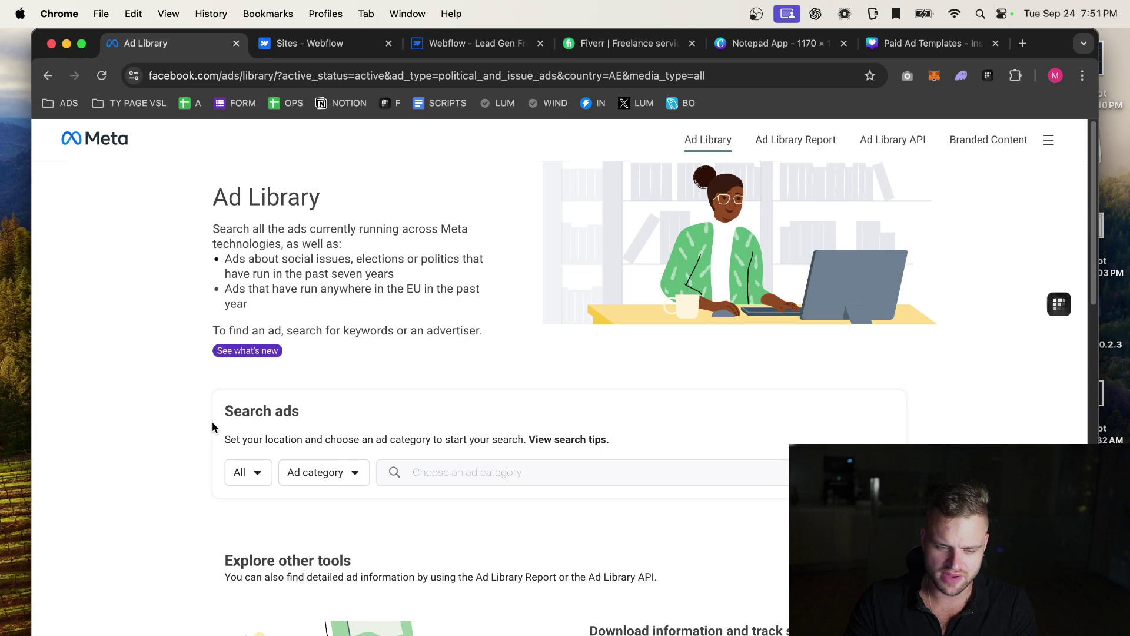
Search the web for 'facebook ad library' in a new tab, then return to the Ad Library page.
{"action": "left_click", "coordinate": [1025, 44]}
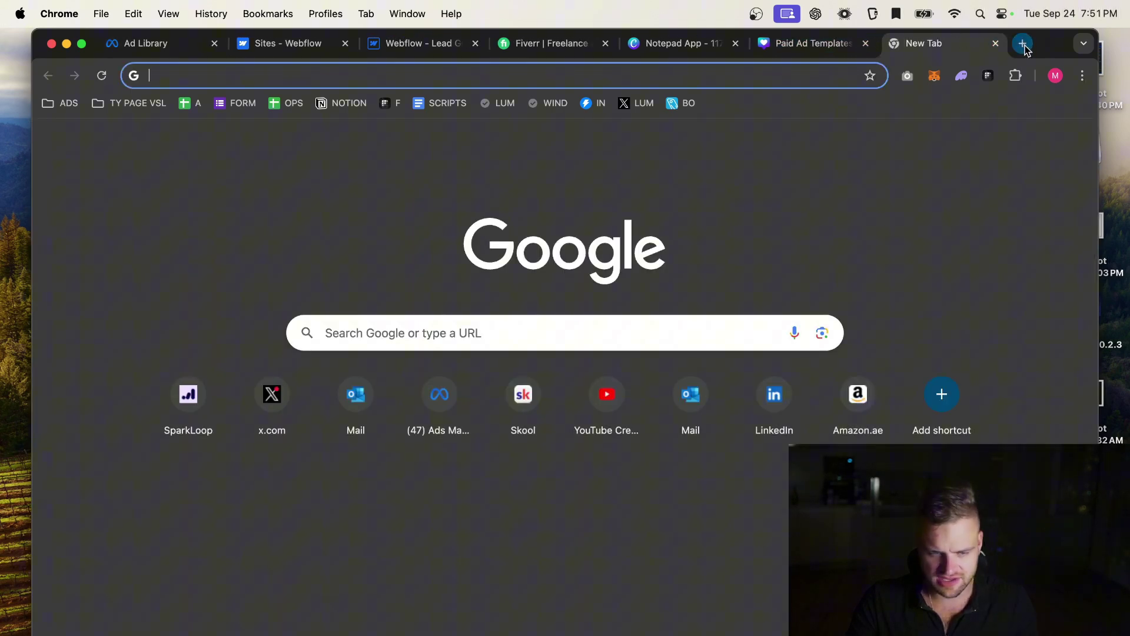
{"action": "type", "text": "facebook ad library"}
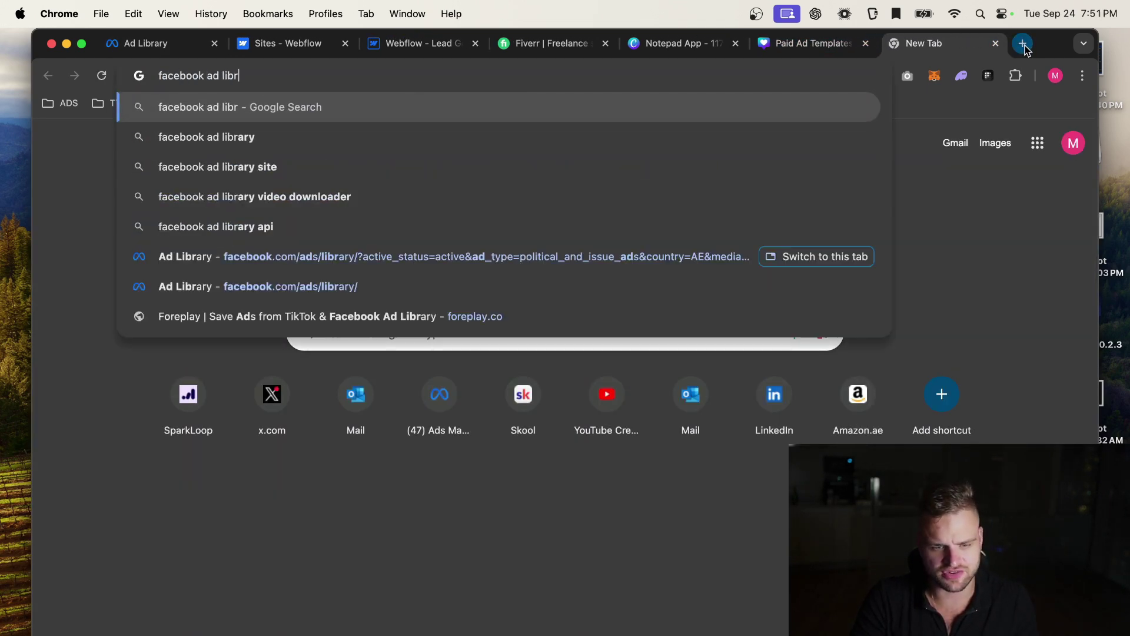
{"action": "key", "text": "Return"}
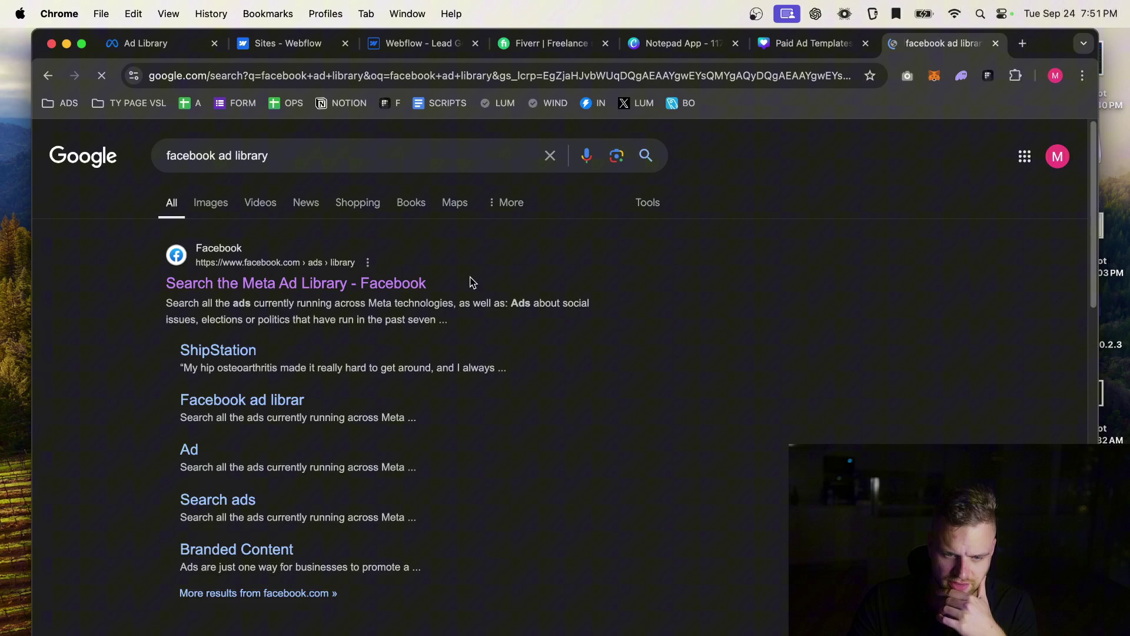
{"action": "left_click", "coordinate": [189, 47]}
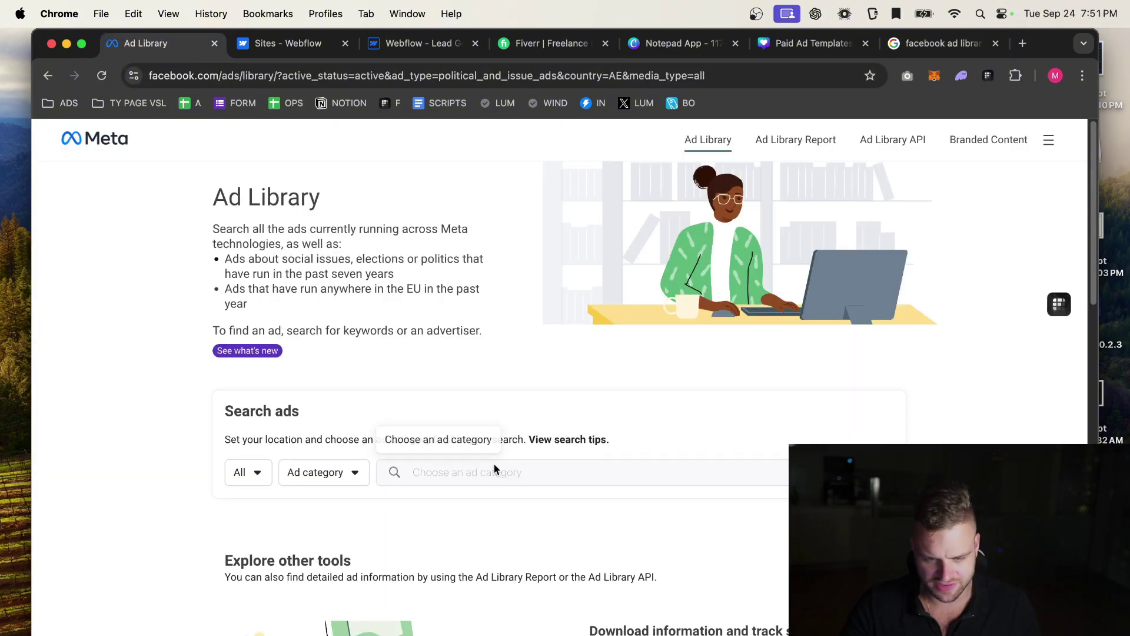
Set Ad category to All ads, search the competitor advertiser by name, and browse his active ads.
{"action": "left_click", "coordinate": [313, 472]}
{"action": "left_click", "coordinate": [307, 542]}
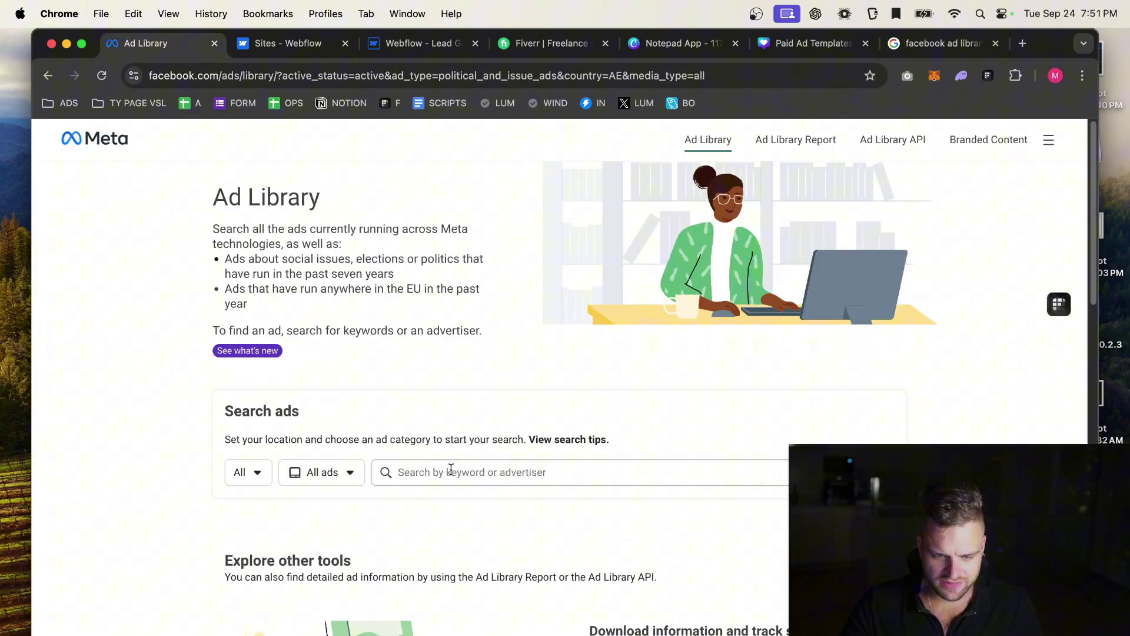
{"action": "left_click", "coordinate": [451, 472]}
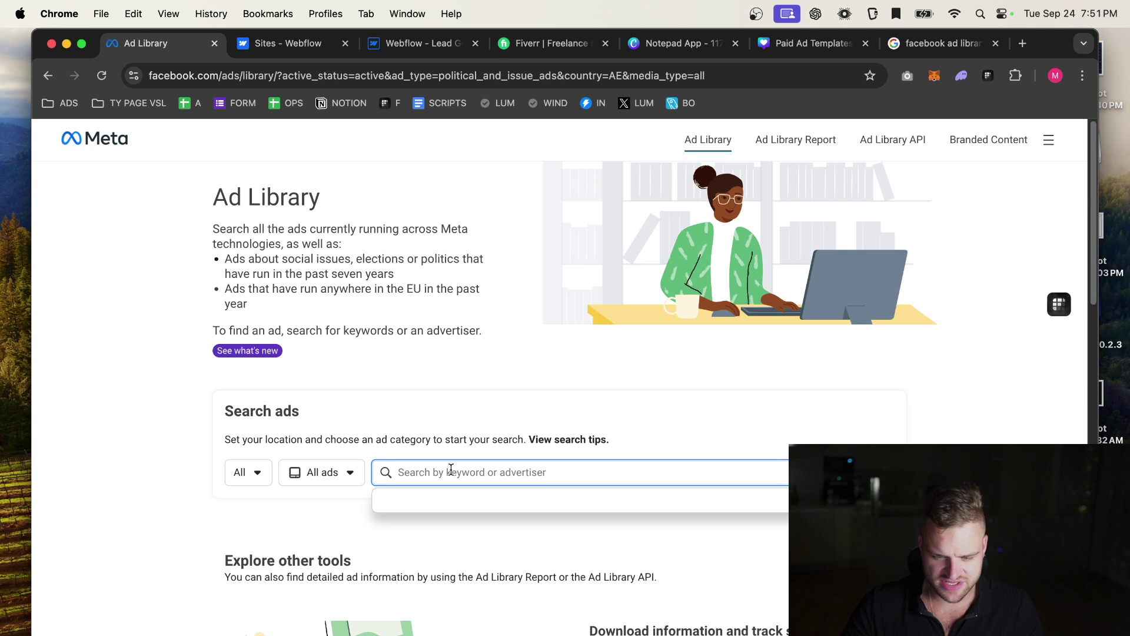
{"action": "type", "text": "a"}
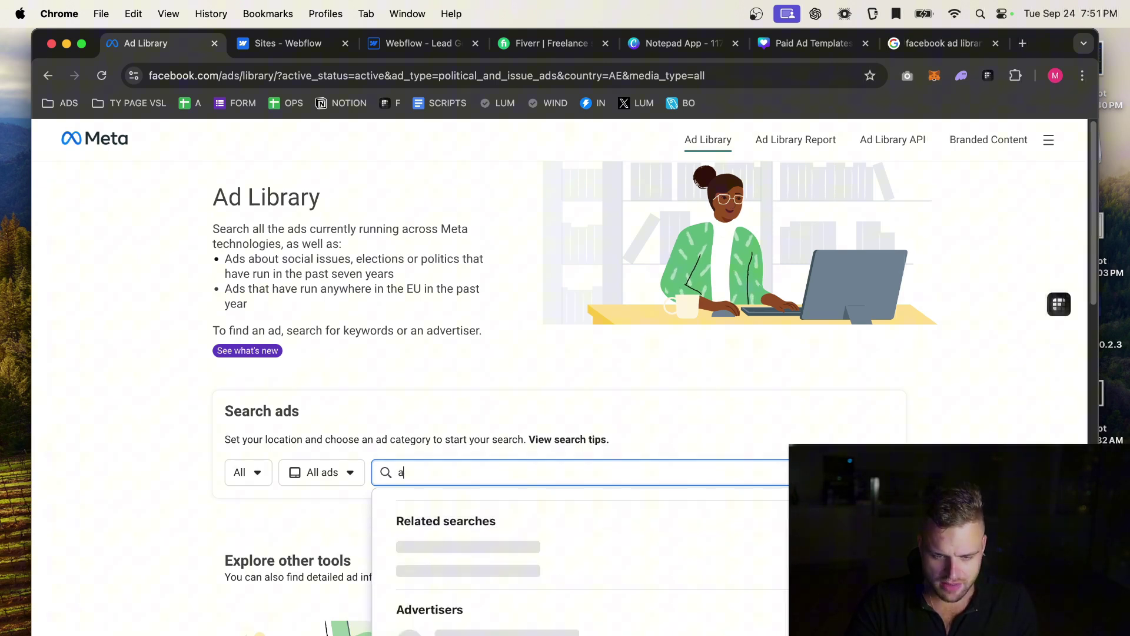
{"action": "type", "text": "drian morrison"}
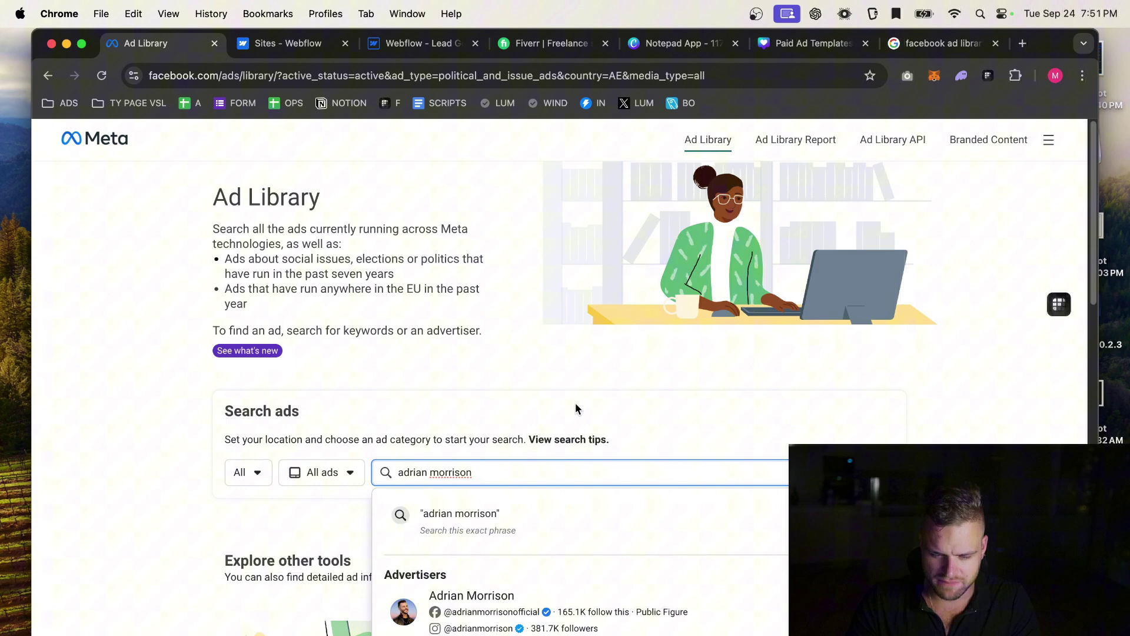
{"action": "scroll", "coordinate": [576, 408], "scroll_direction": "down", "scroll_amount": 1}
{"action": "left_click", "coordinate": [529, 596]}
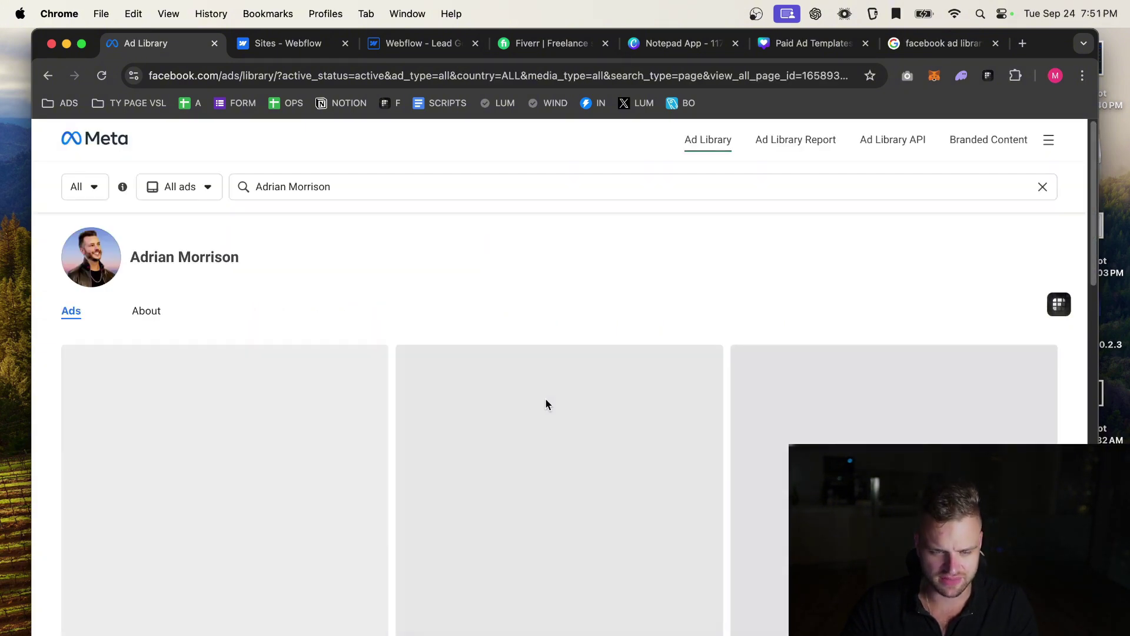
{"action": "scroll", "coordinate": [465, 366], "scroll_direction": "down", "scroll_amount": 5}
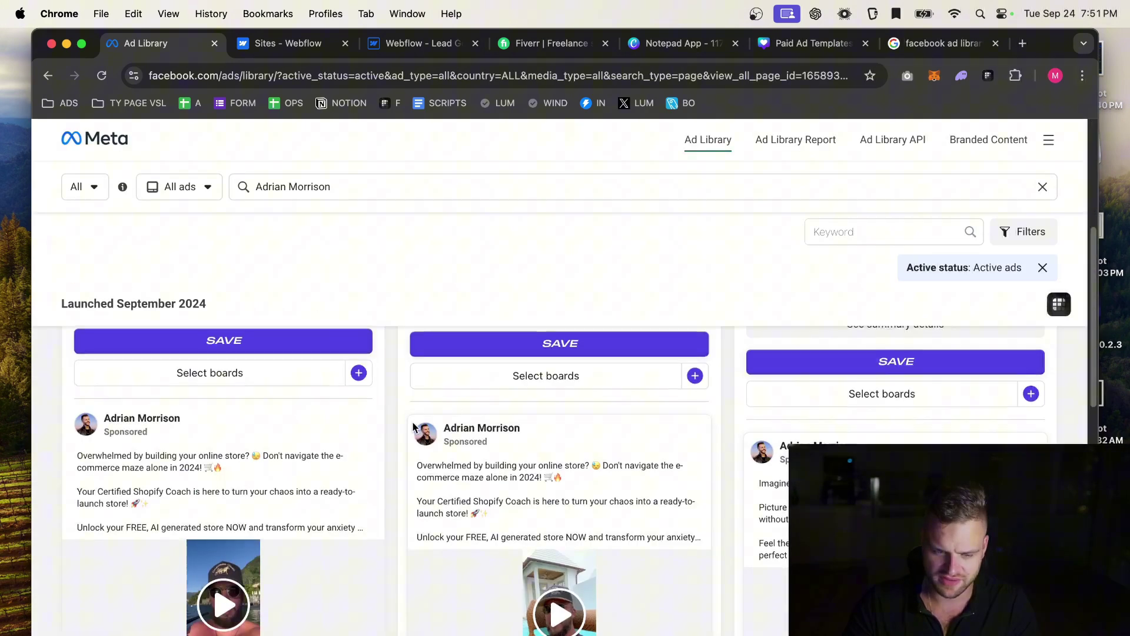
{"action": "scroll", "coordinate": [507, 498], "scroll_direction": "down", "scroll_amount": 3}
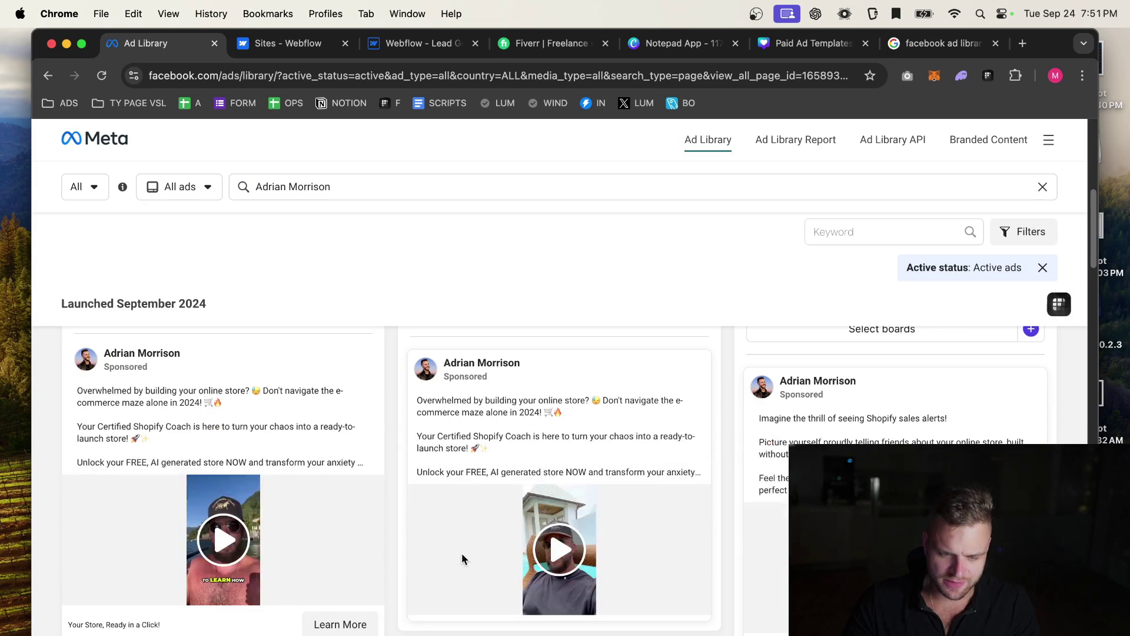
{"action": "scroll", "coordinate": [287, 488], "scroll_direction": "up", "scroll_amount": 2}
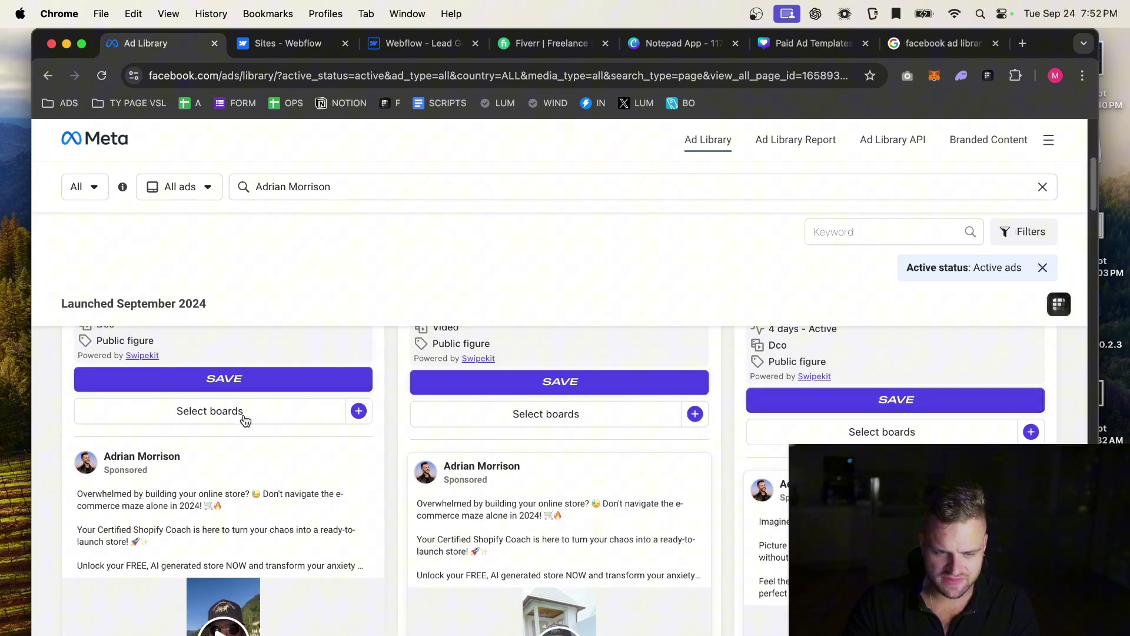
Search Google for 'foreplay' in a new tab and open the foreplay.co site.
{"action": "left_click", "coordinate": [1029, 46]}
{"action": "type", "text": "foreplay"}
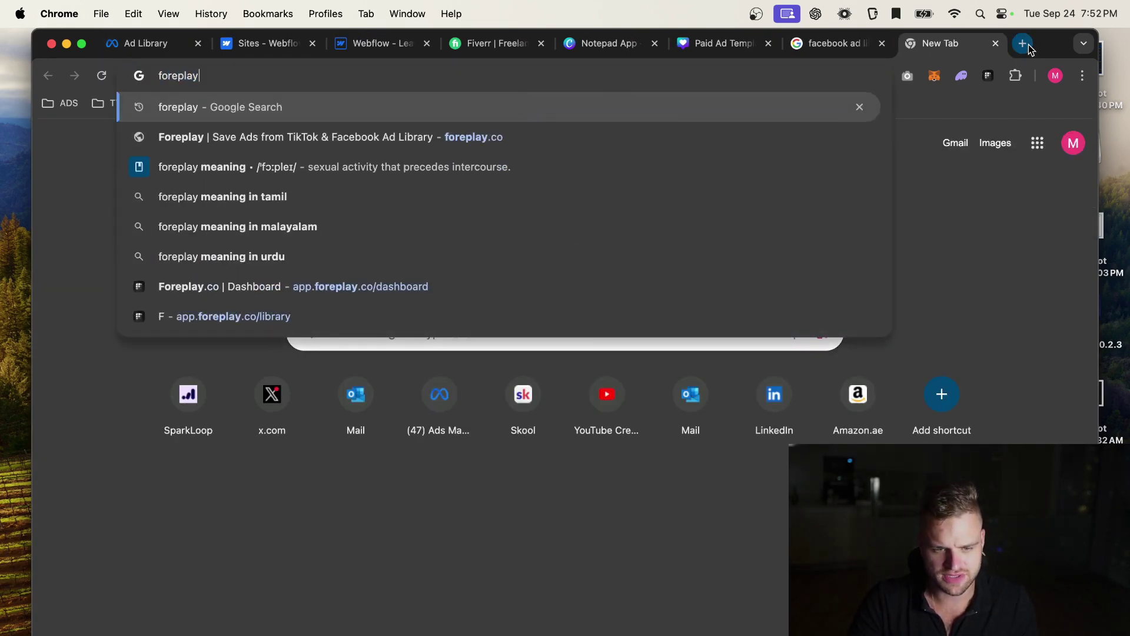
{"action": "key", "text": "Return"}
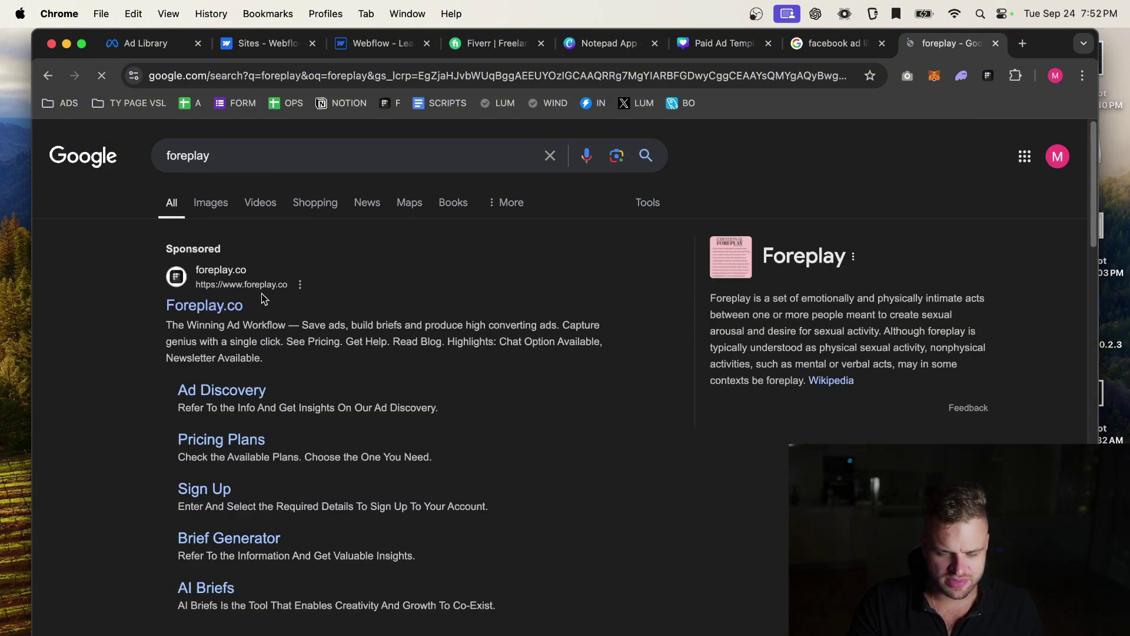
{"action": "left_click", "coordinate": [265, 298]}
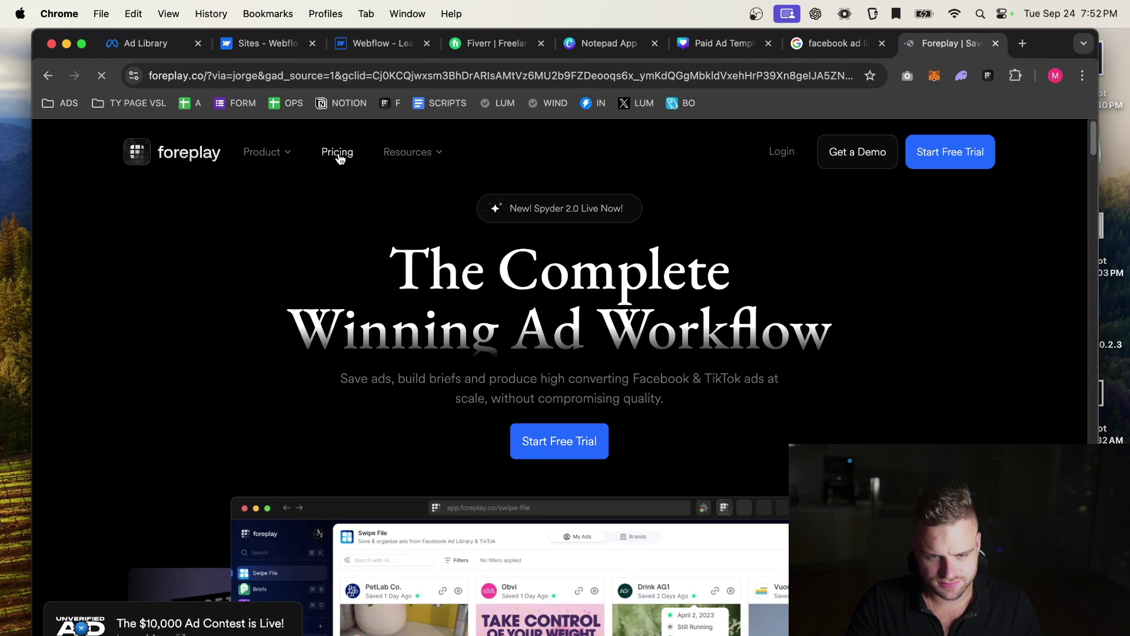
Review Foreplay's Inspiration $49/mo and Full Workflow $99/mo plans, then return to the competitor's ads.
{"action": "left_click", "coordinate": [337, 152]}
{"action": "scroll", "coordinate": [366, 390], "scroll_direction": "down", "scroll_amount": 1}
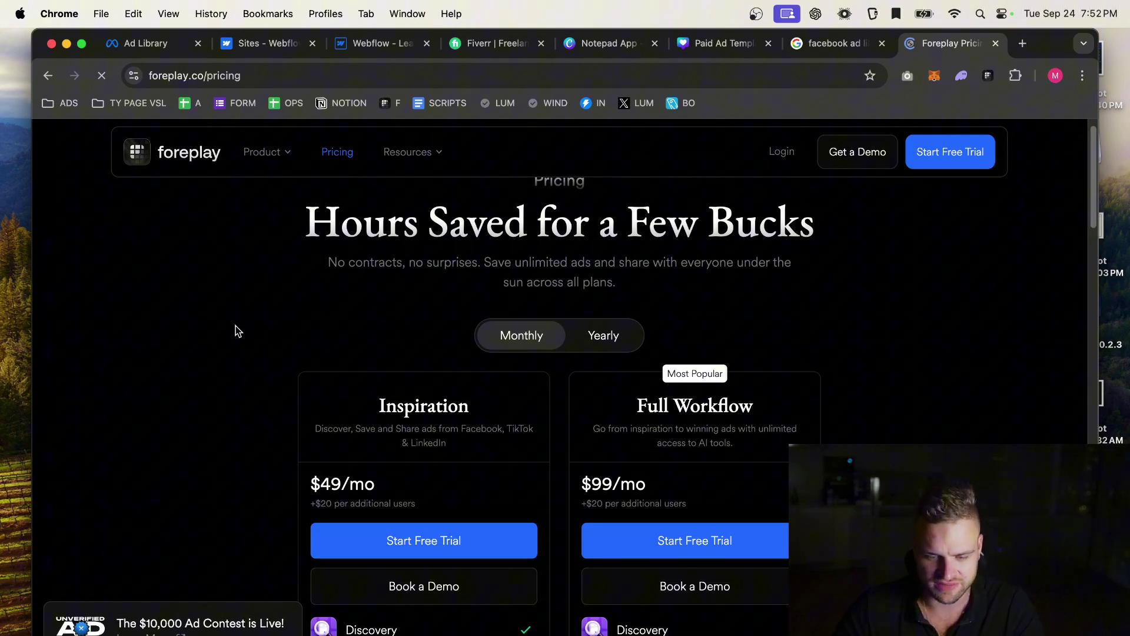
{"action": "scroll", "coordinate": [242, 327], "scroll_direction": "down", "scroll_amount": 5}
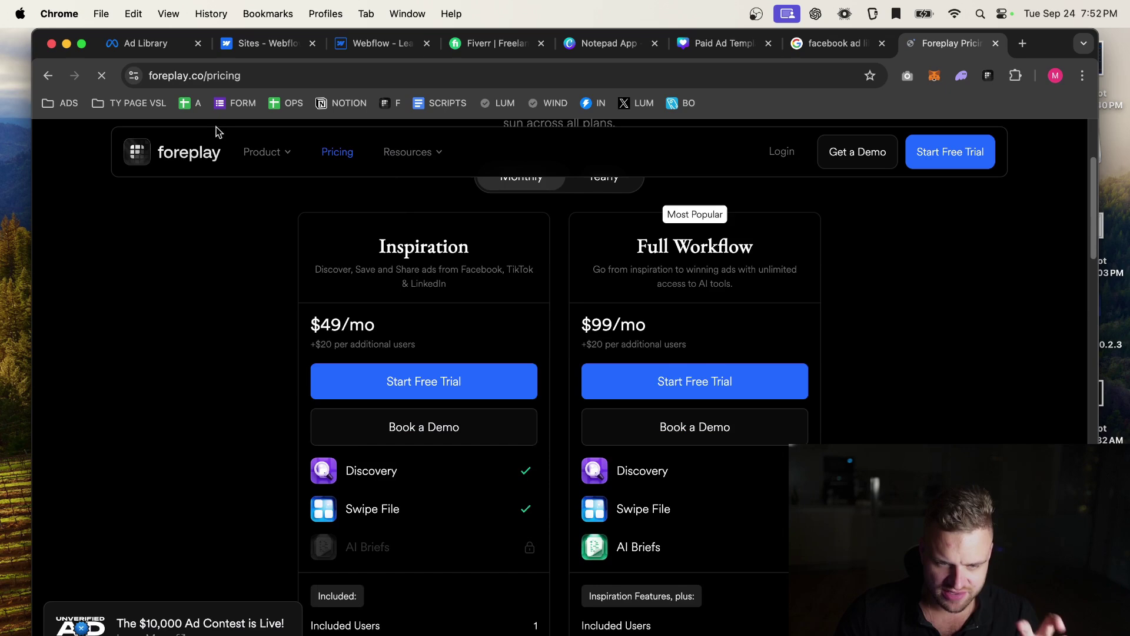
{"action": "left_click", "coordinate": [164, 48]}
Check an ad's Select boards options, open its Learn More landing page, then return to the ~75 results.
{"action": "scroll", "coordinate": [324, 452], "scroll_direction": "down", "scroll_amount": 2}
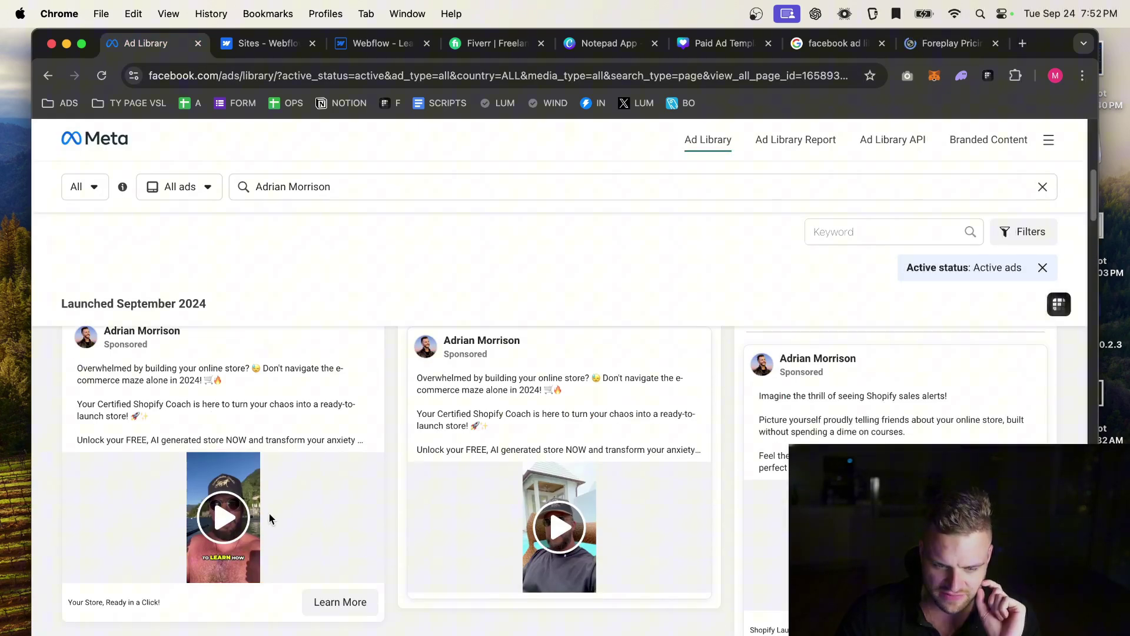
{"action": "scroll", "coordinate": [277, 501], "scroll_direction": "up", "scroll_amount": 3}
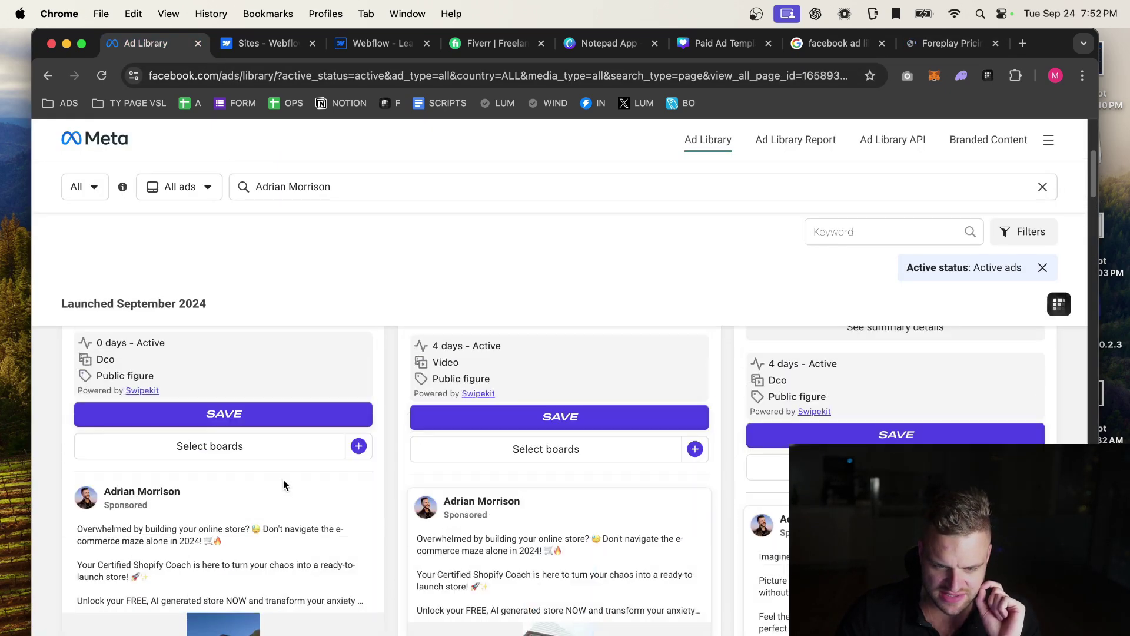
{"action": "left_click", "coordinate": [243, 439]}
{"action": "scroll", "coordinate": [499, 482], "scroll_direction": "down", "scroll_amount": 3}
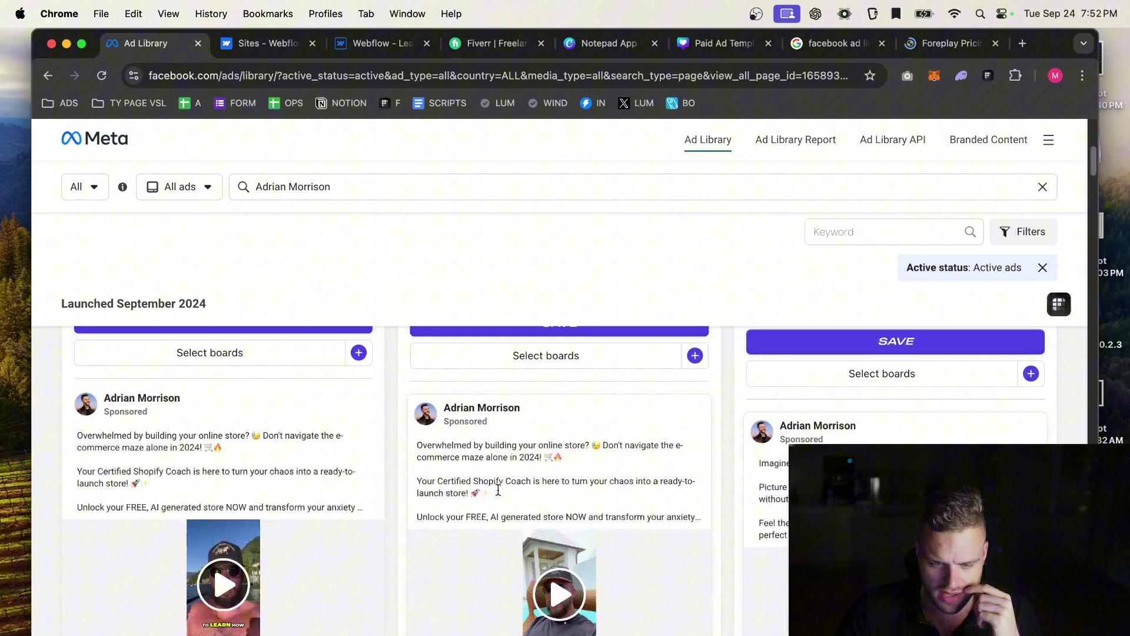
{"action": "scroll", "coordinate": [637, 571], "scroll_direction": "down", "scroll_amount": 3}
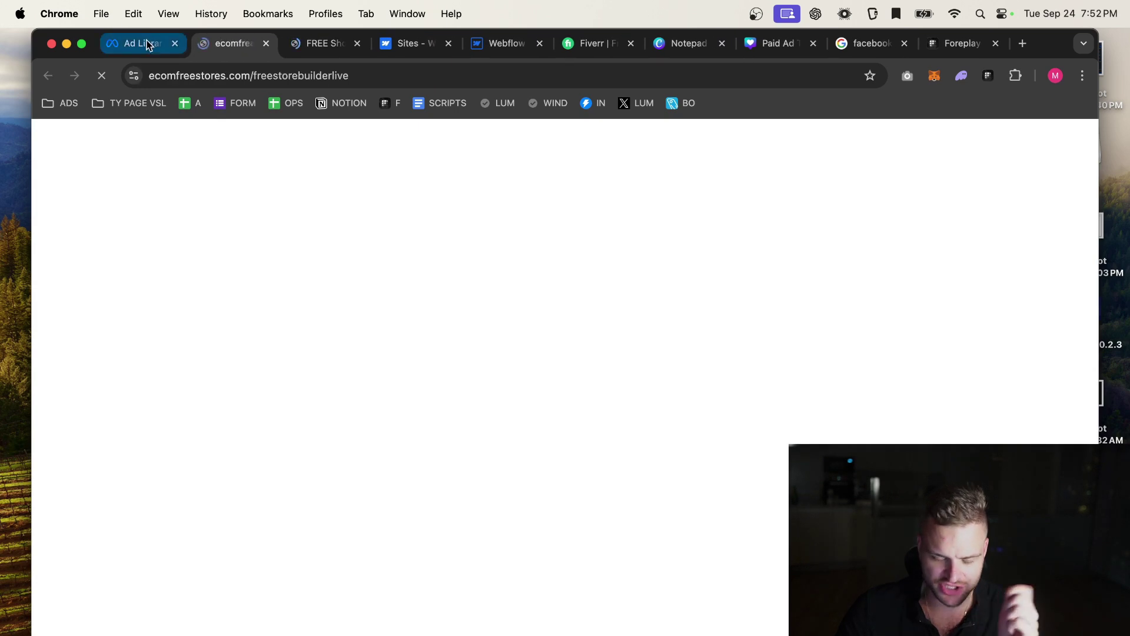
{"action": "left_click", "coordinate": [147, 46]}
{"action": "scroll", "coordinate": [416, 403], "scroll_direction": "down", "scroll_amount": 5}
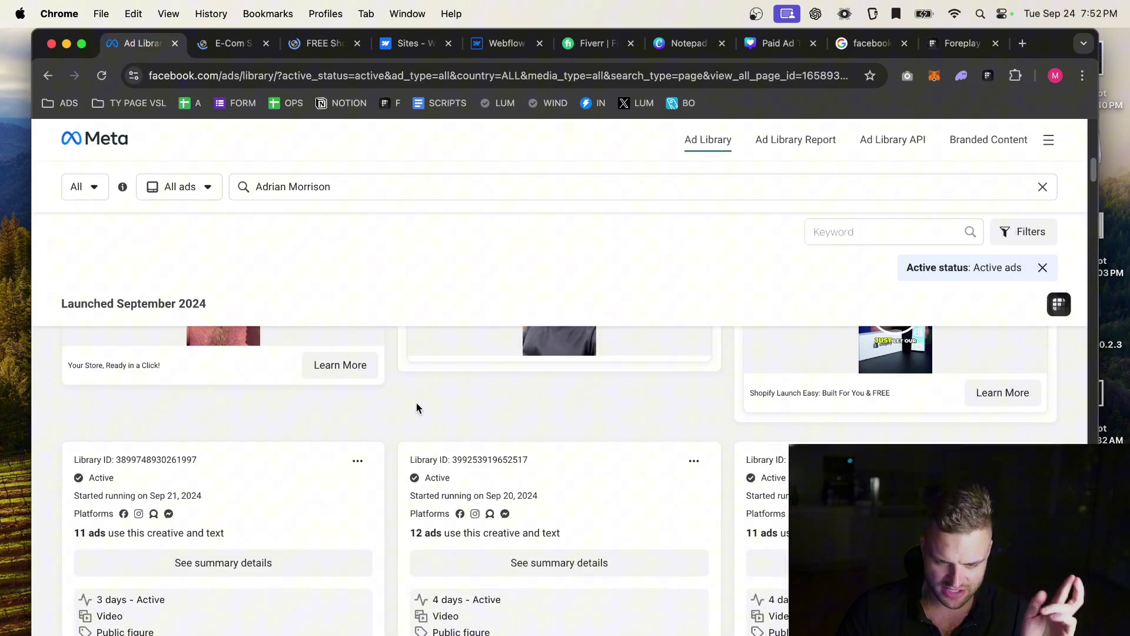
{"action": "scroll", "coordinate": [478, 433], "scroll_direction": "up", "scroll_amount": 5}
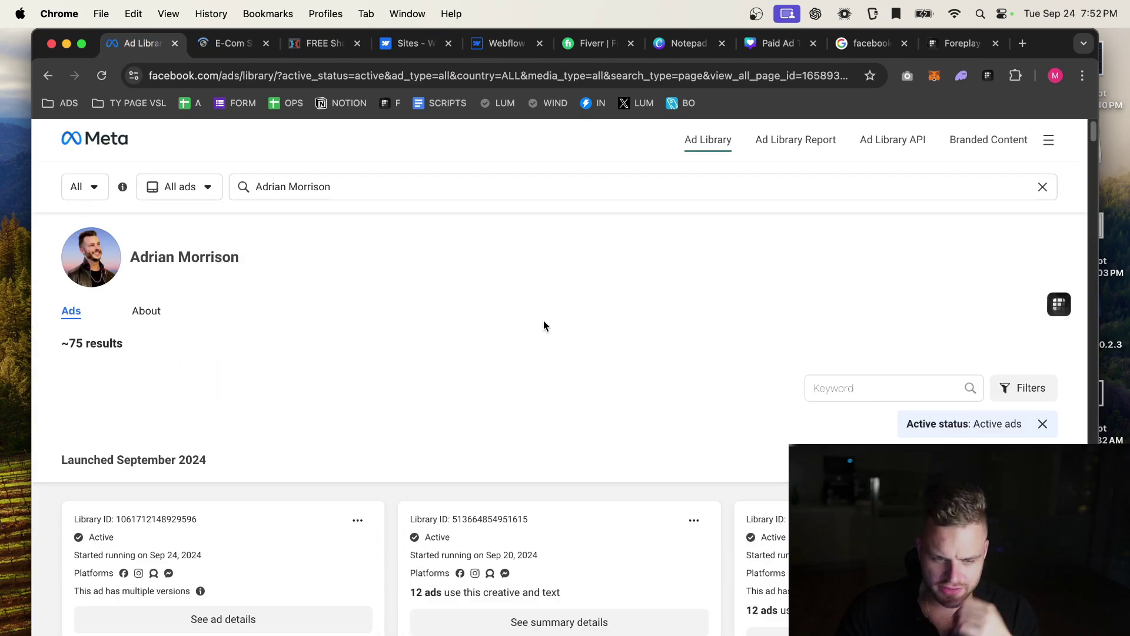
Clear the advertiser search and set the country filter to All.
{"action": "left_click", "coordinate": [1043, 188]}
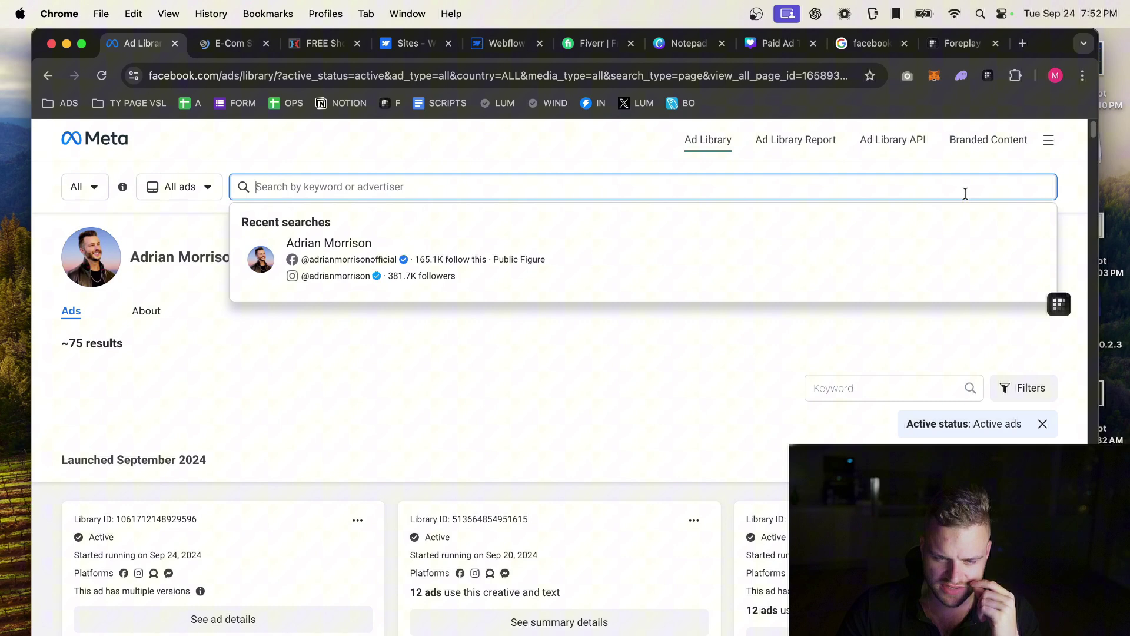
{"action": "left_click", "coordinate": [98, 144]}
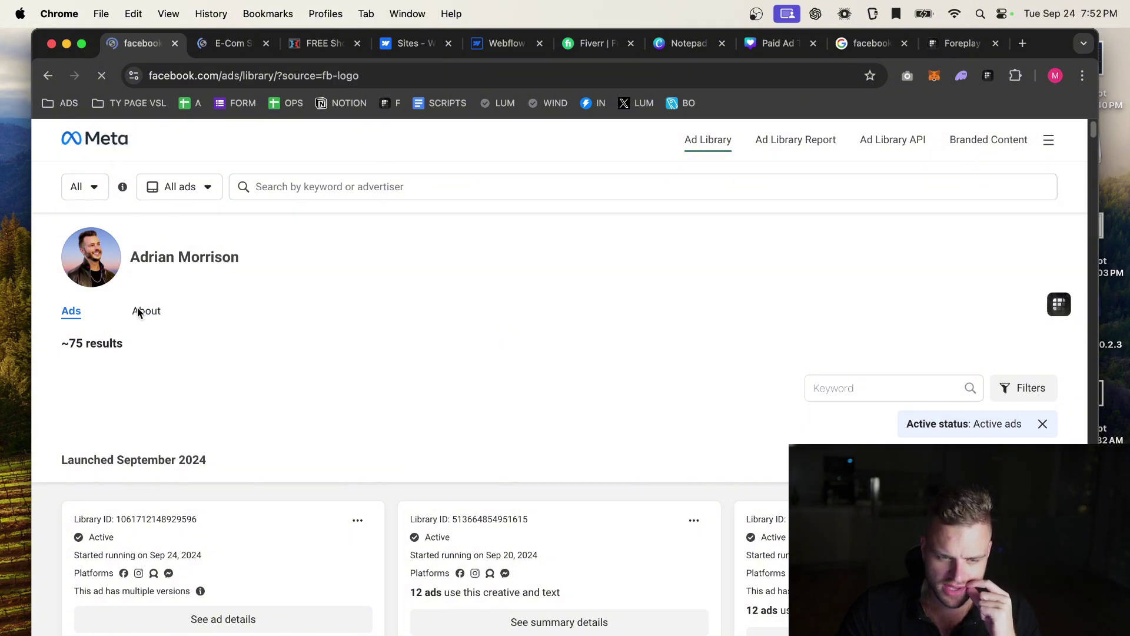
{"action": "left_click", "coordinate": [295, 456]}
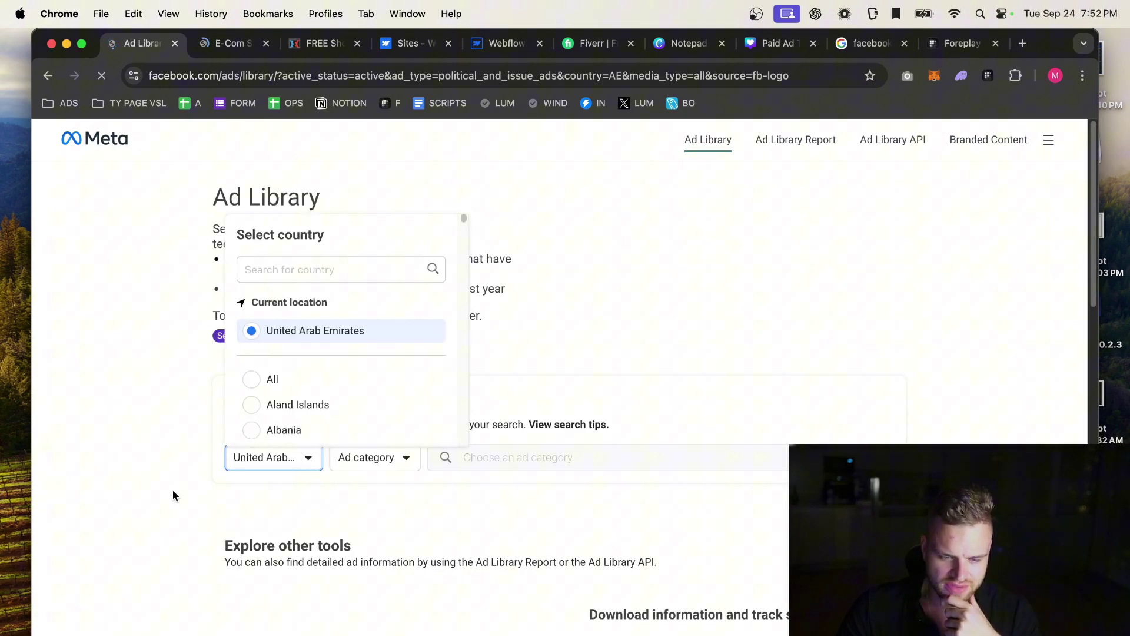
{"action": "left_click", "coordinate": [297, 473]}
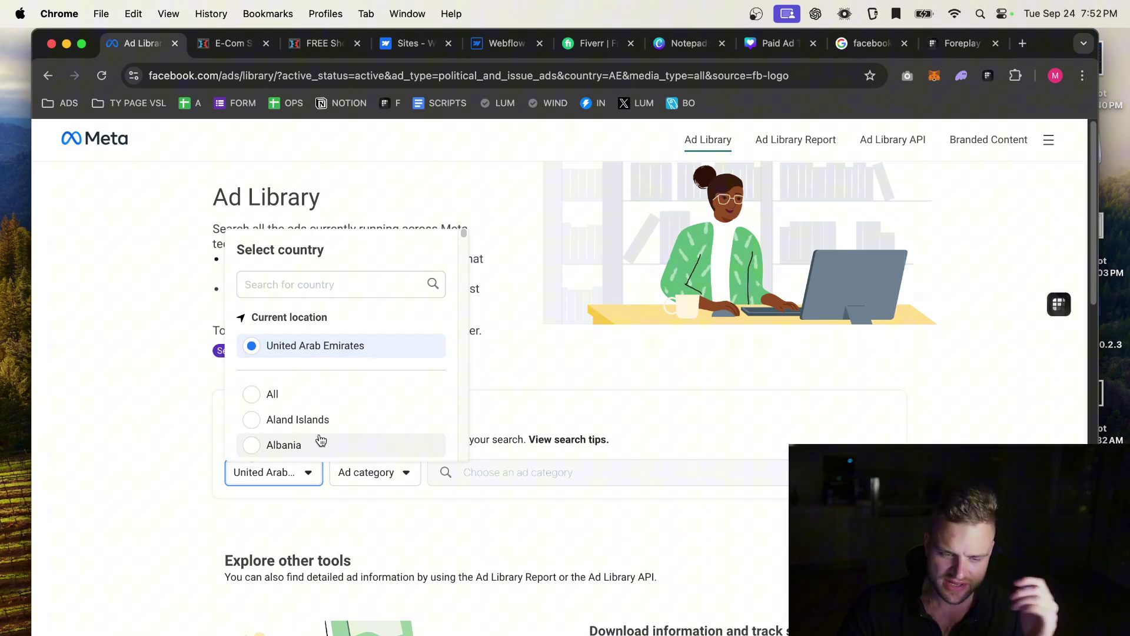
{"action": "scroll", "coordinate": [361, 436], "scroll_direction": "down", "scroll_amount": 9}
{"action": "scroll", "coordinate": [364, 435], "scroll_direction": "up", "scroll_amount": 9}
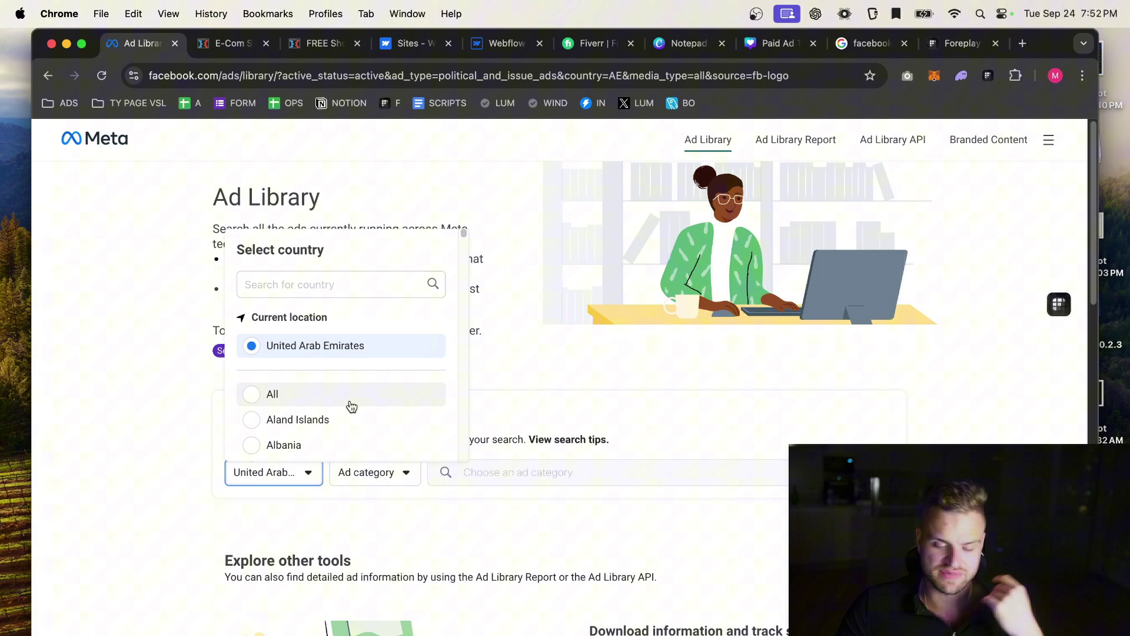
{"action": "left_click", "coordinate": [351, 406]}
Set category to All ads, rerun the coach's recent search (~280 active ads), and view his free-store landing page.
{"action": "left_click", "coordinate": [344, 472]}
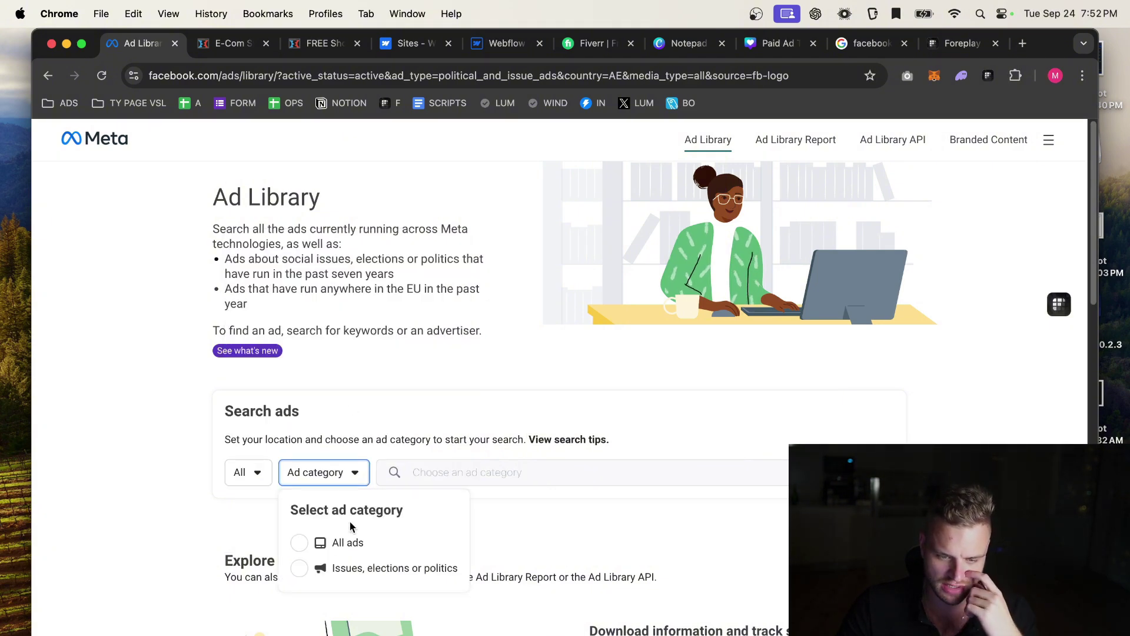
{"action": "left_click", "coordinate": [344, 542]}
{"action": "left_click", "coordinate": [490, 474]}
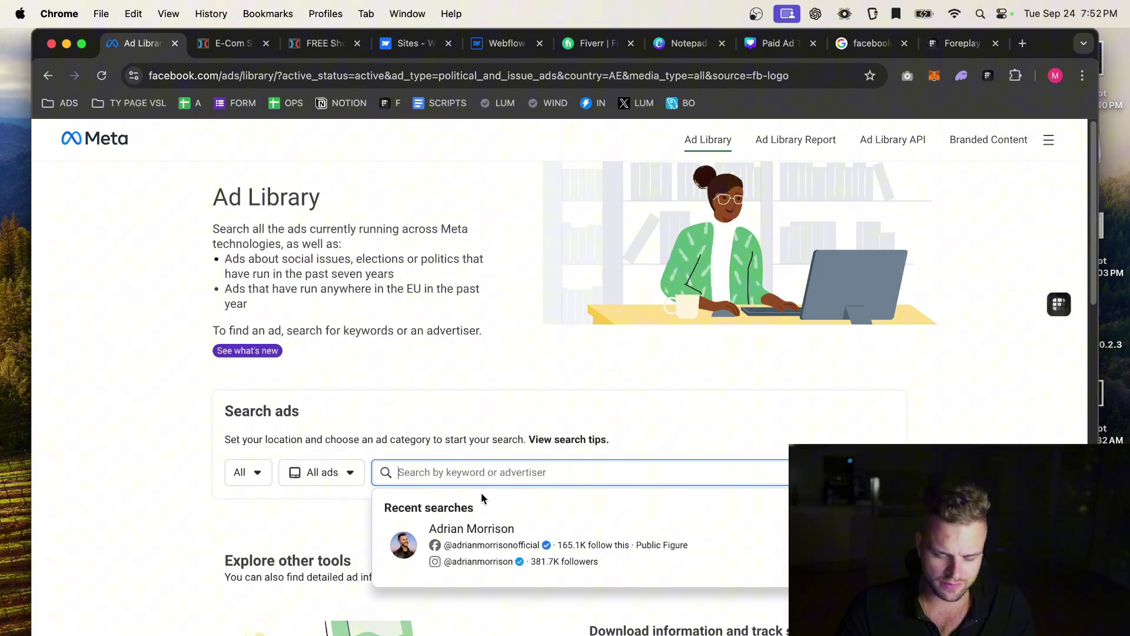
{"action": "left_click", "coordinate": [475, 550]}
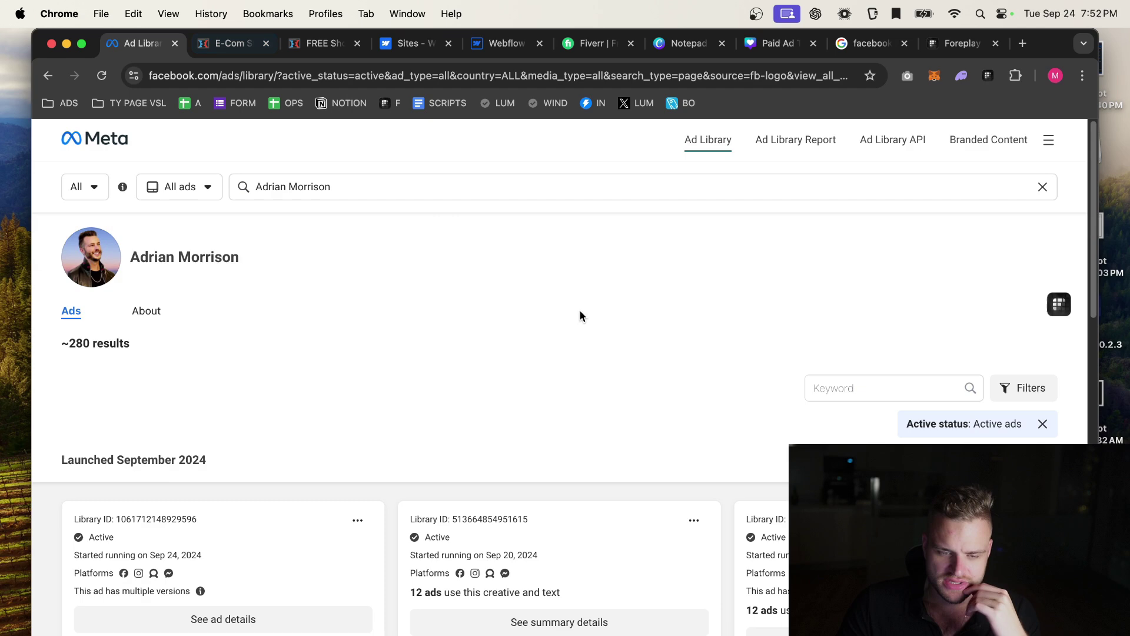
{"action": "scroll", "coordinate": [382, 416], "scroll_direction": "down", "scroll_amount": 20}
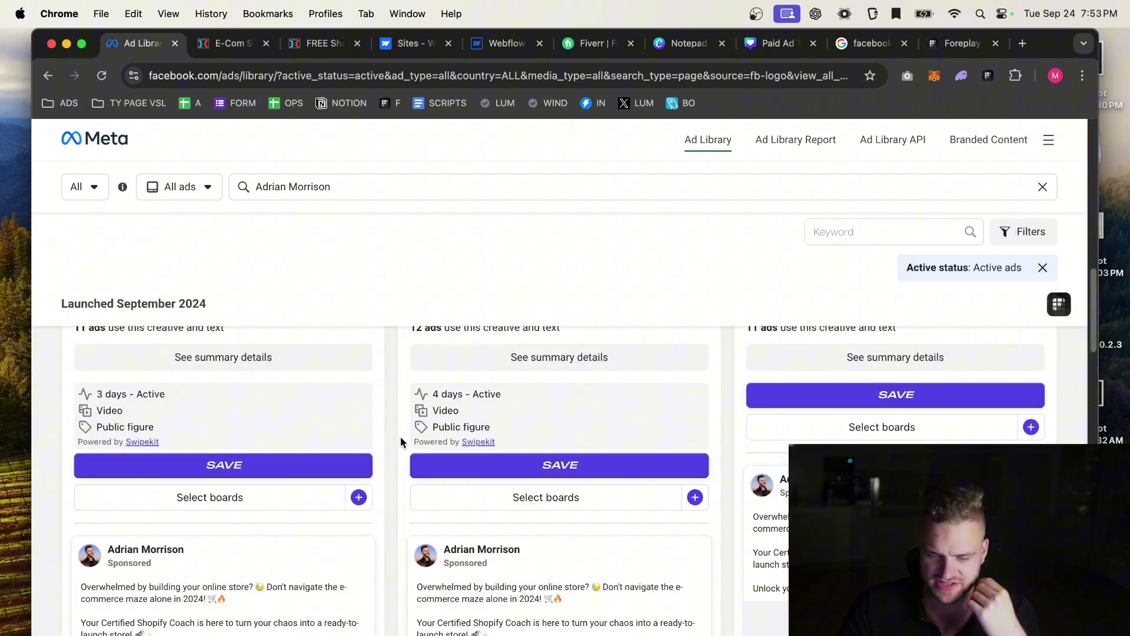
{"action": "left_click", "coordinate": [235, 45]}
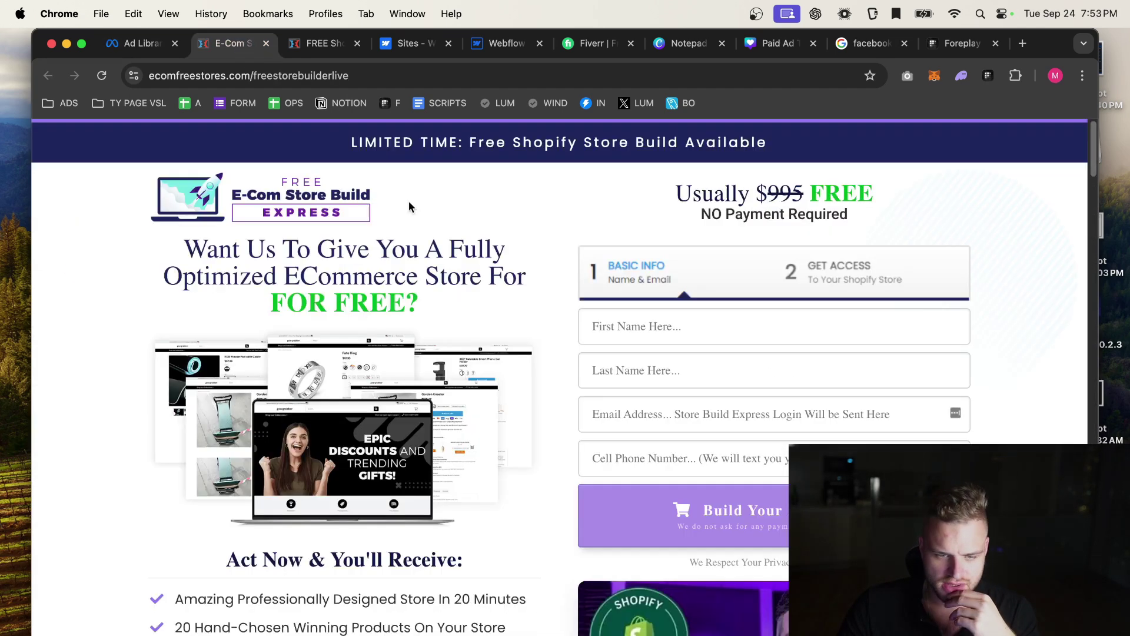
Compare the two open free-store landing page tabs.
{"action": "left_click", "coordinate": [324, 44]}
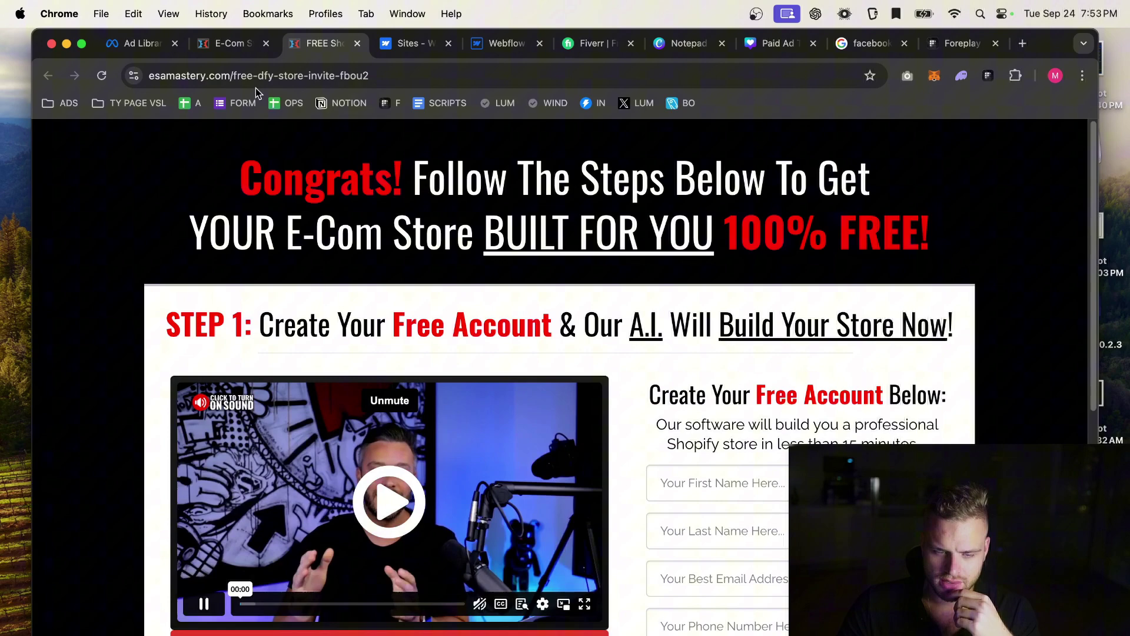
{"action": "left_click", "coordinate": [233, 47]}
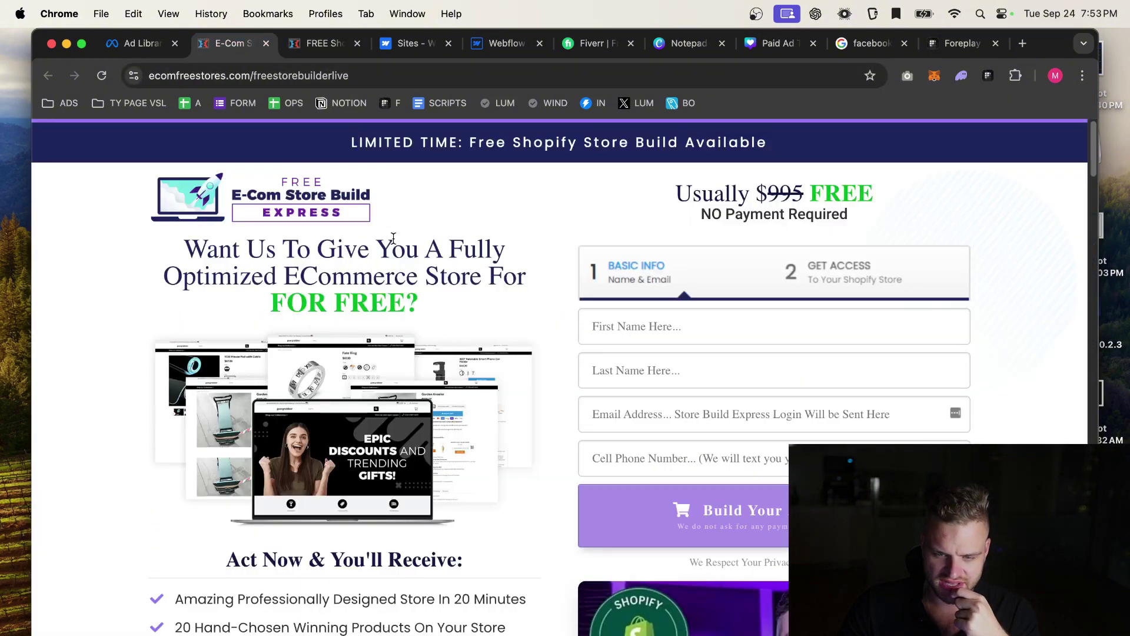
{"action": "scroll", "coordinate": [563, 351], "scroll_direction": "down", "scroll_amount": 10}
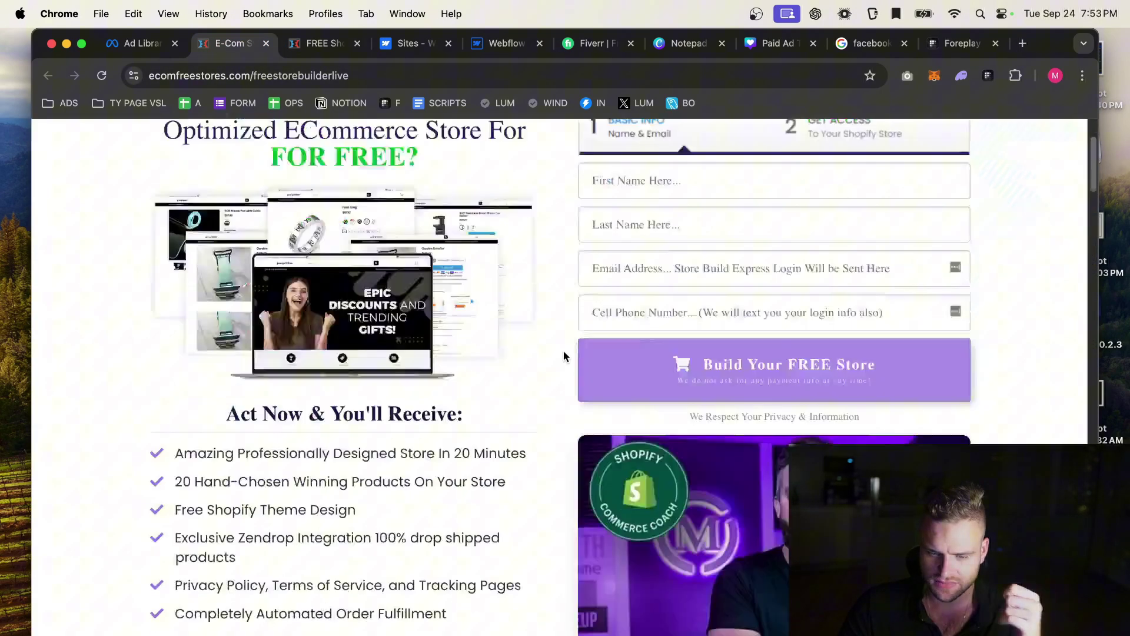
{"action": "scroll", "coordinate": [589, 368], "scroll_direction": "up", "scroll_amount": 10}
{"action": "scroll", "coordinate": [534, 387], "scroll_direction": "down", "scroll_amount": 10}
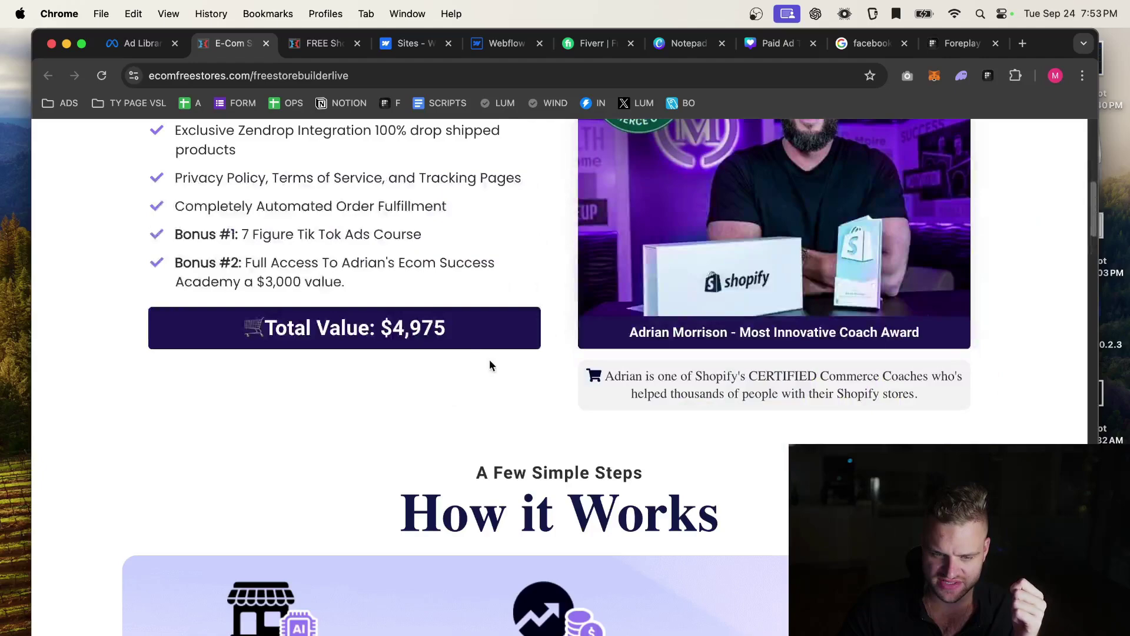
{"action": "scroll", "coordinate": [489, 359], "scroll_direction": "up", "scroll_amount": 10}
Open the landing pages of three of the coach's ads in new tabs via Learn More.
{"action": "left_click", "coordinate": [147, 47]}
{"action": "scroll", "coordinate": [535, 417], "scroll_direction": "down", "scroll_amount": 5}
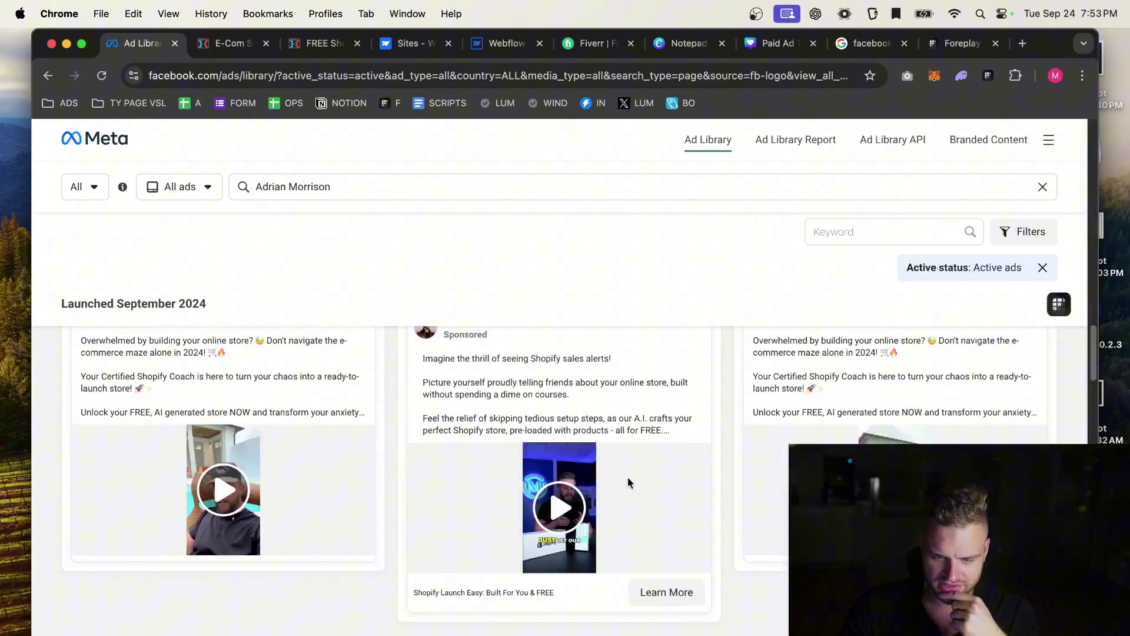
{"action": "left_click", "coordinate": [690, 606]}
{"action": "left_click", "coordinate": [144, 43]}
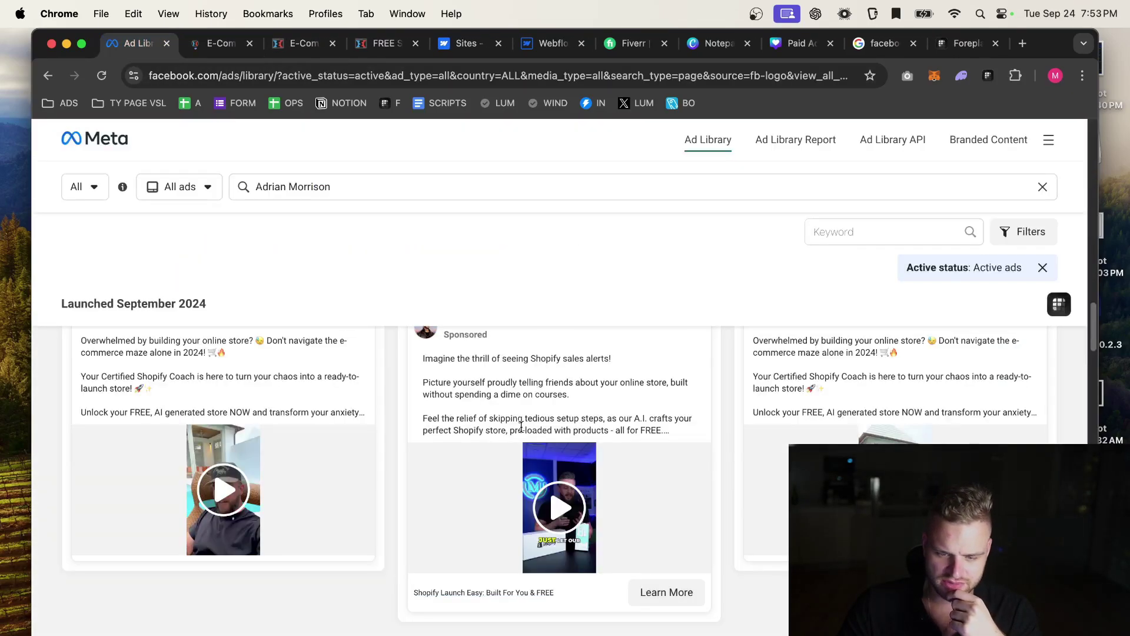
{"action": "scroll", "coordinate": [609, 514], "scroll_direction": "up", "scroll_amount": 6}
{"action": "scroll", "coordinate": [609, 513], "scroll_direction": "down", "scroll_amount": 8}
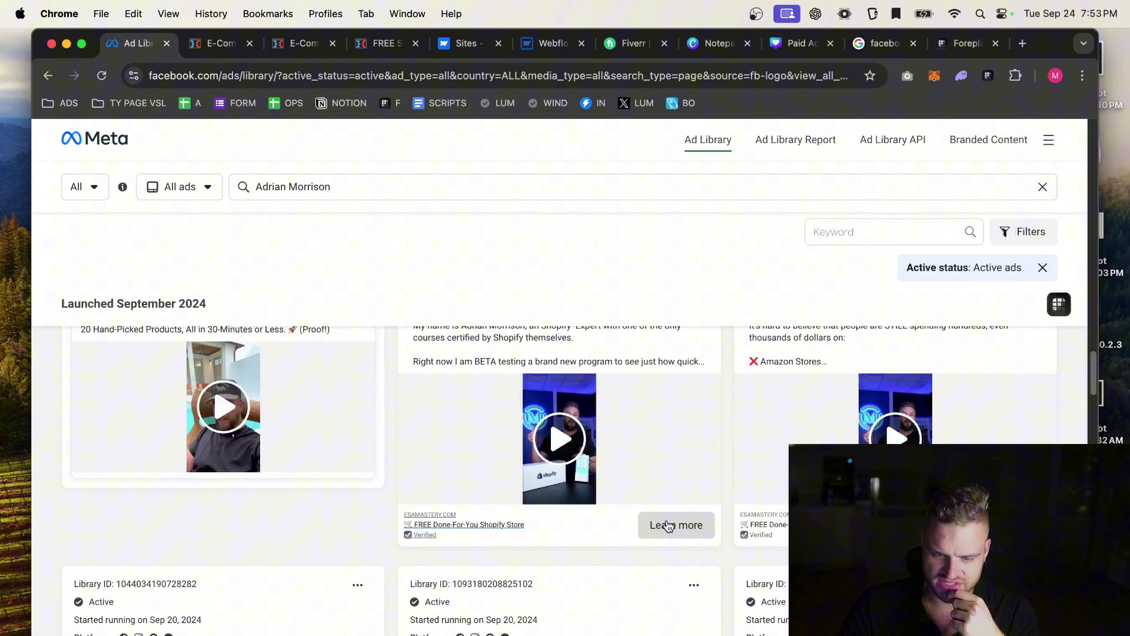
{"action": "left_click", "coordinate": [677, 523]}
{"action": "left_click", "coordinate": [136, 44]}
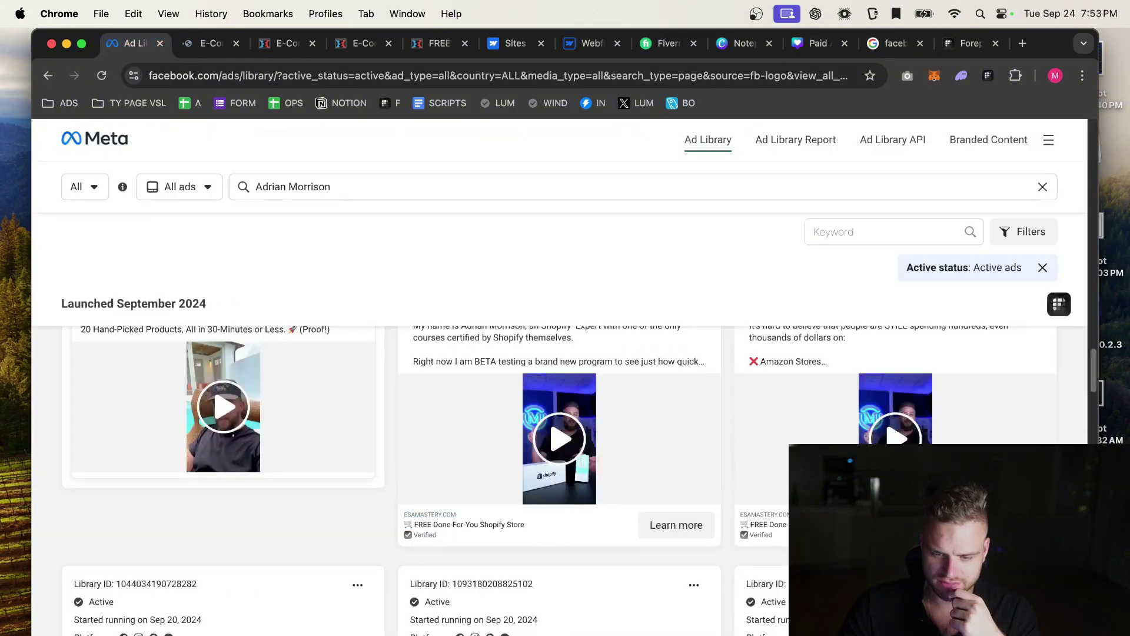
{"action": "left_click", "coordinate": [677, 525]}
{"action": "left_click", "coordinate": [129, 43]}
Open three more ads' landing pages, such as freestore-2024-k, and select the page's web address.
{"action": "scroll", "coordinate": [344, 447], "scroll_direction": "down", "scroll_amount": 5}
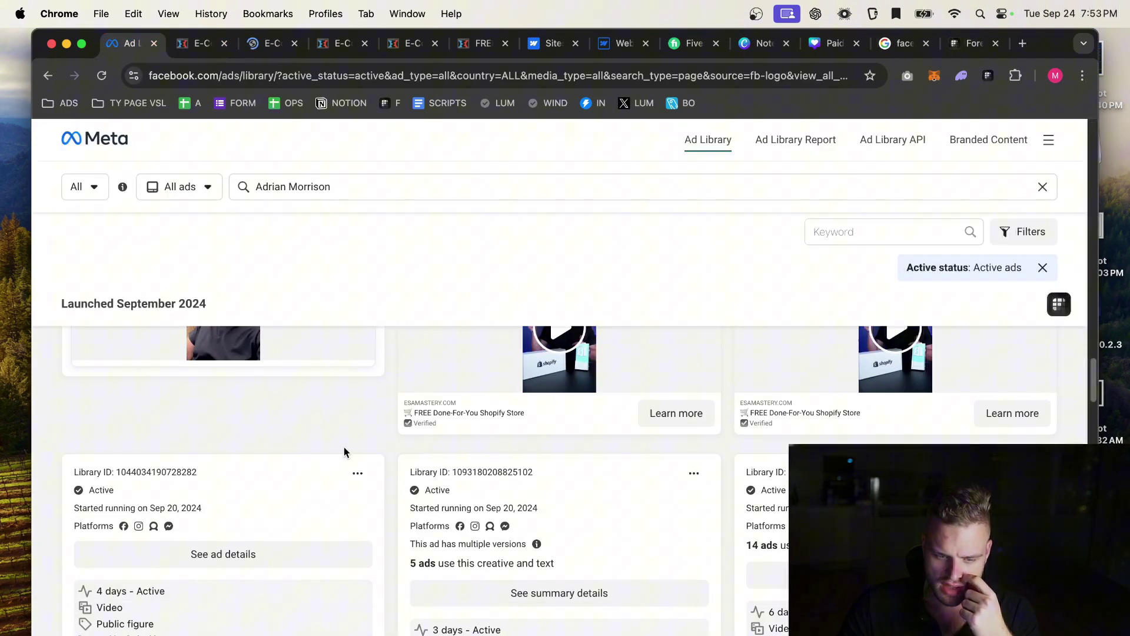
{"action": "scroll", "coordinate": [351, 517], "scroll_direction": "down", "scroll_amount": 8}
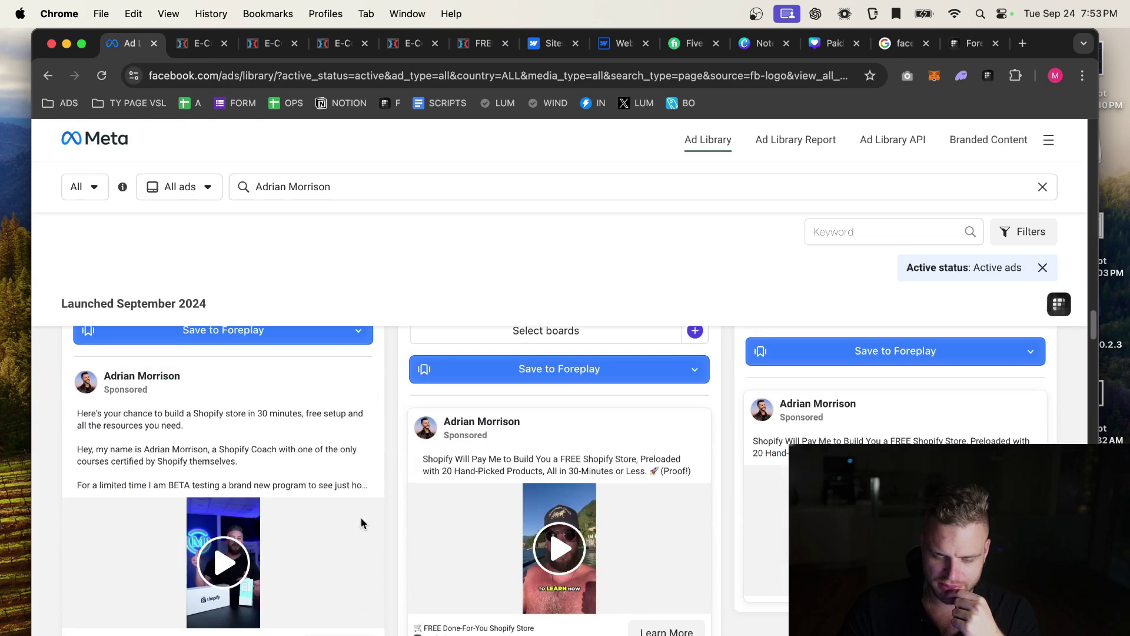
{"action": "left_click", "coordinate": [346, 504]}
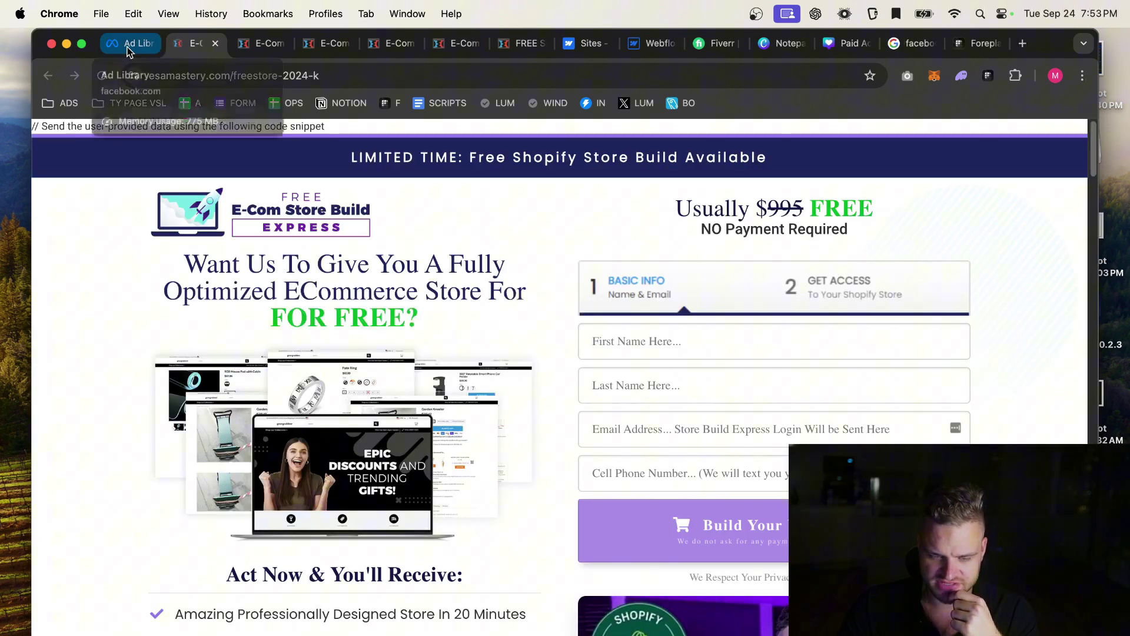
{"action": "left_click", "coordinate": [128, 43]}
{"action": "left_click", "coordinate": [668, 487]}
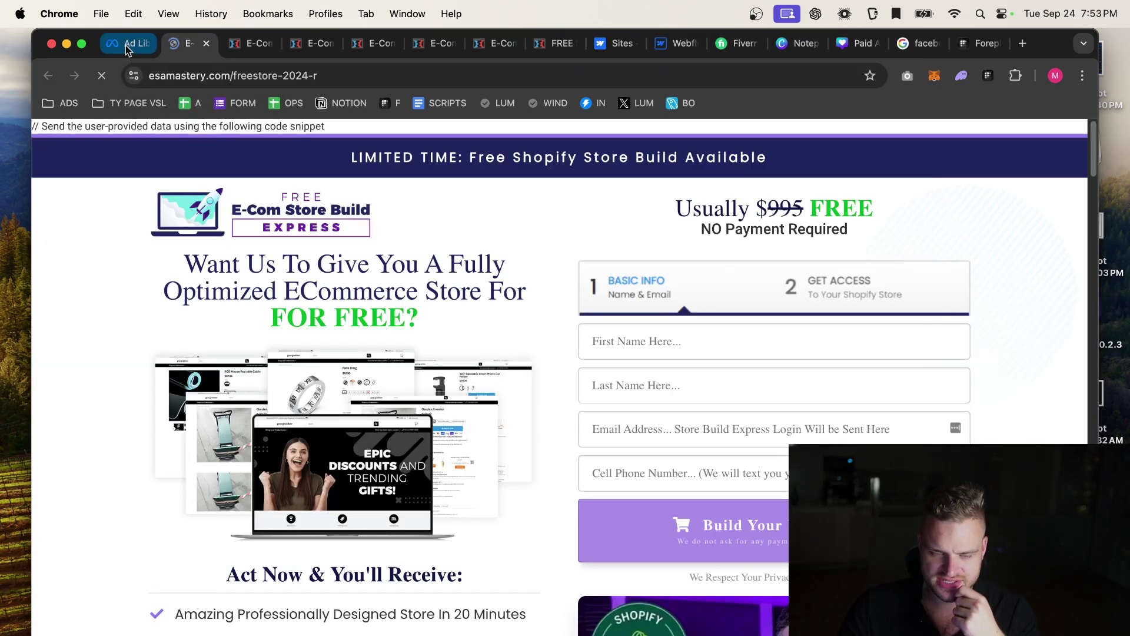
{"action": "left_click", "coordinate": [126, 44]}
{"action": "scroll", "coordinate": [472, 463], "scroll_direction": "down", "scroll_amount": 10}
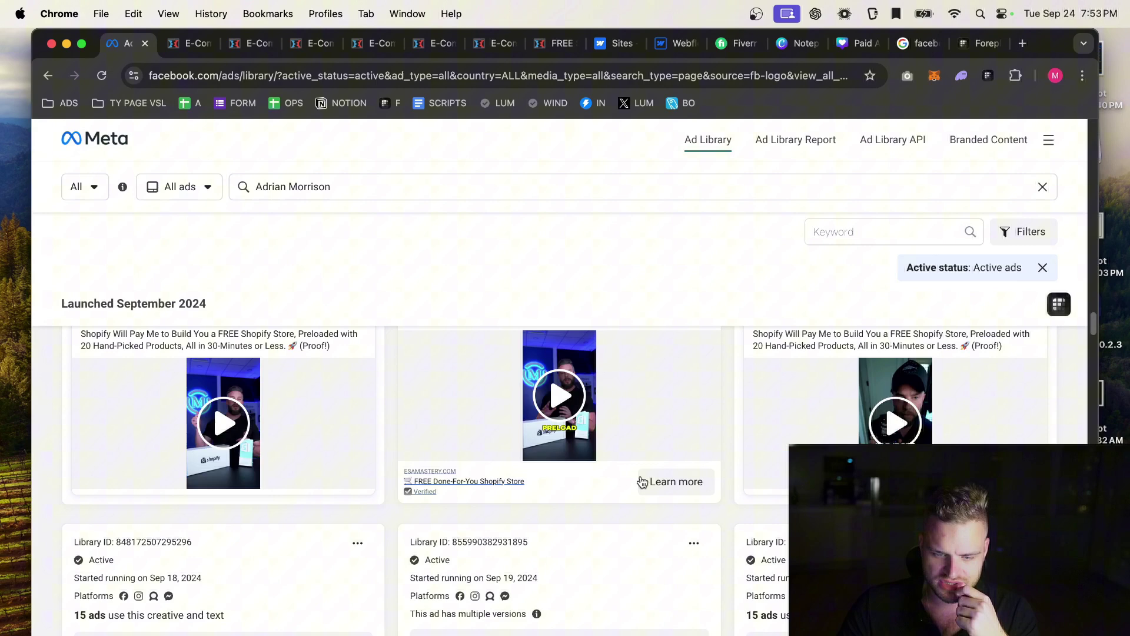
{"action": "left_click", "coordinate": [642, 480]}
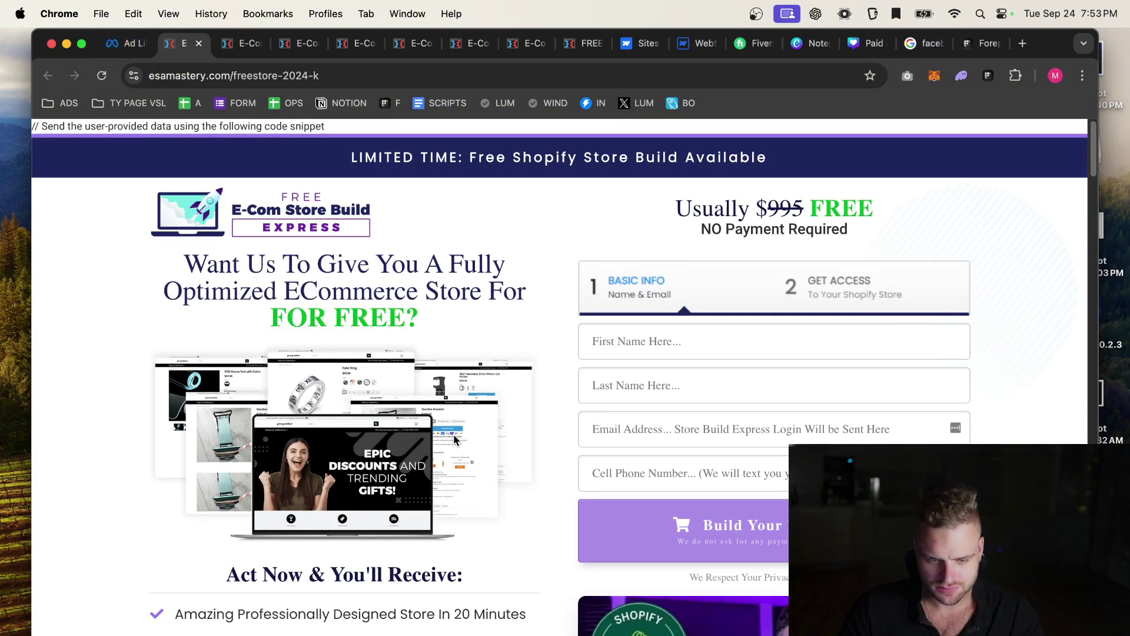
{"action": "scroll", "coordinate": [455, 438], "scroll_direction": "down", "scroll_amount": 3}
{"action": "scroll", "coordinate": [782, 369], "scroll_direction": "up", "scroll_amount": 3}
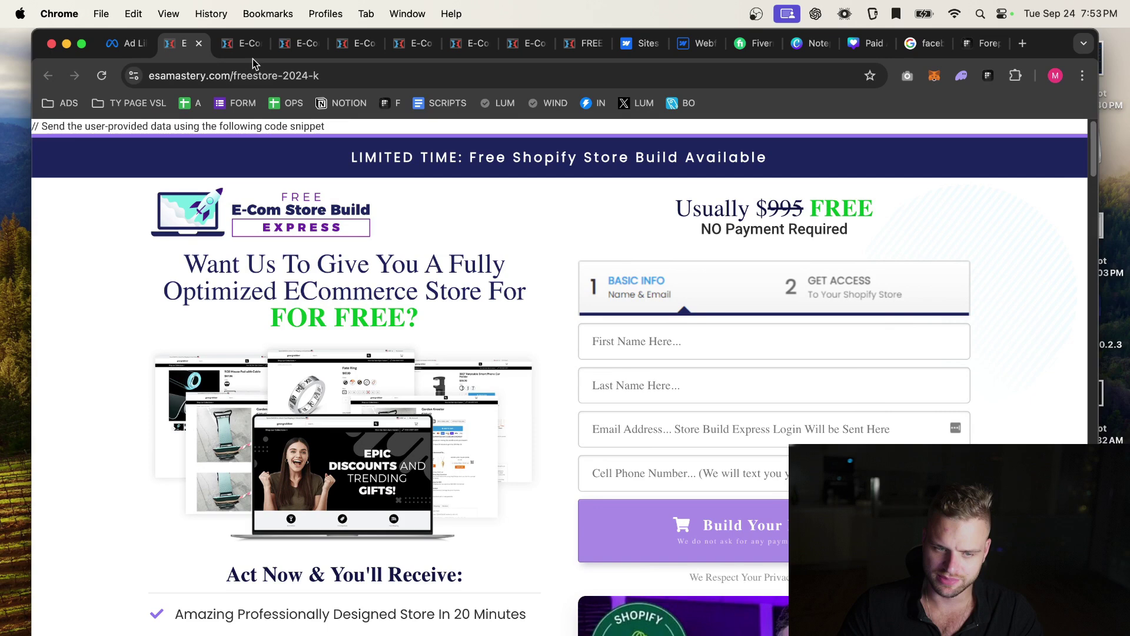
{"action": "left_click", "coordinate": [284, 74]}
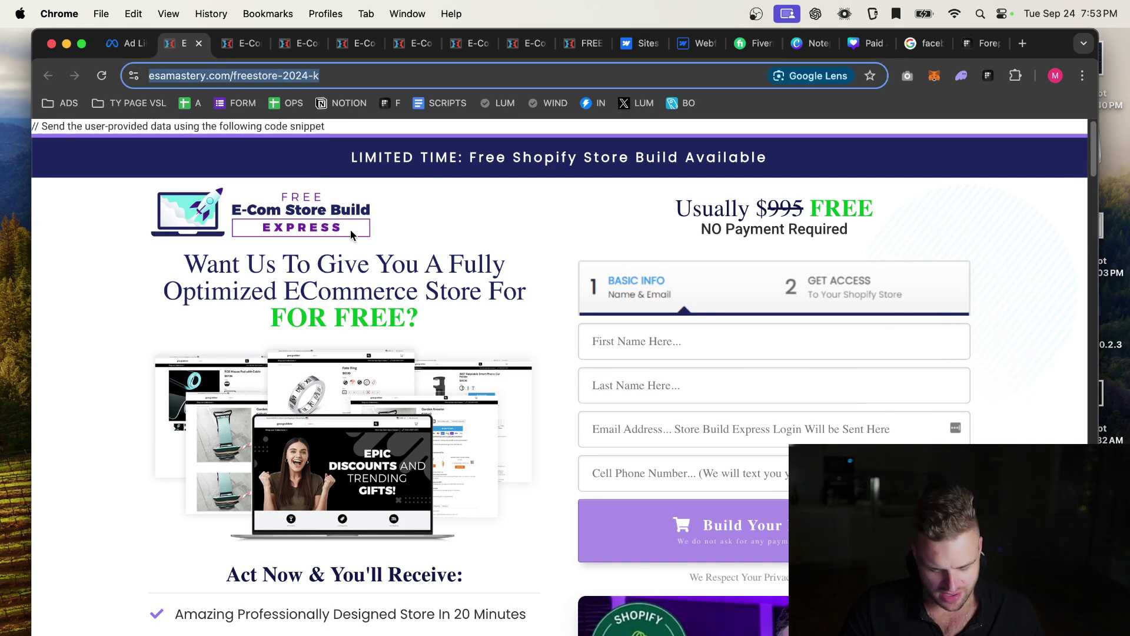
Look through the Webflow sites dashboard and the lead-gen frameworks design.
{"action": "left_click", "coordinate": [640, 43]}
{"action": "scroll", "coordinate": [443, 334], "scroll_direction": "down", "scroll_amount": 20}
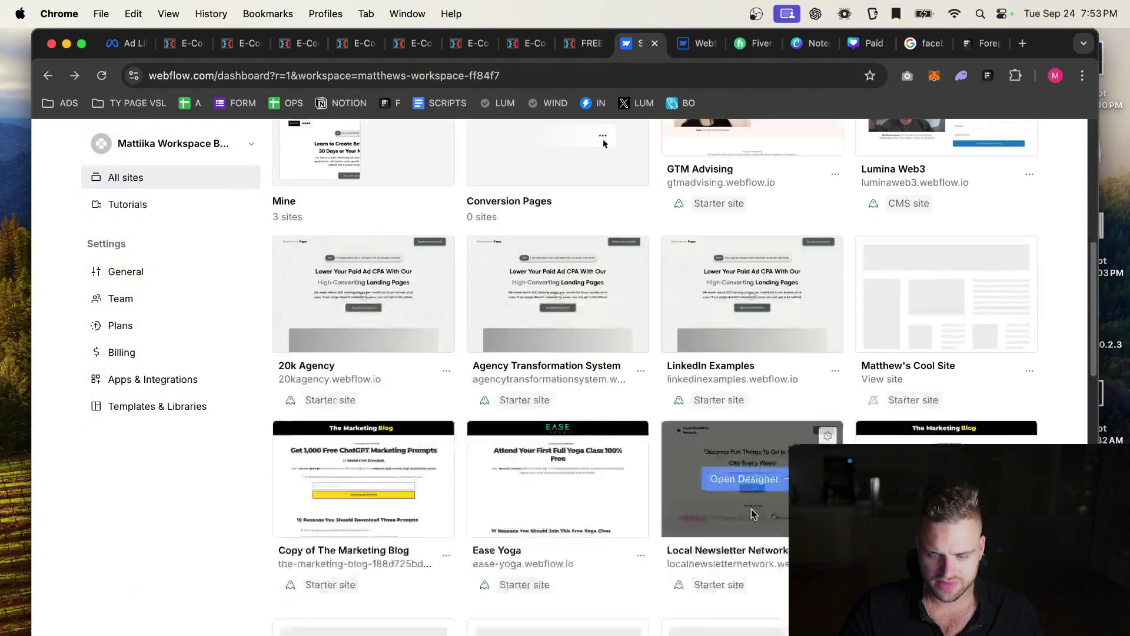
{"action": "mouse_move", "coordinate": [526, 359]}
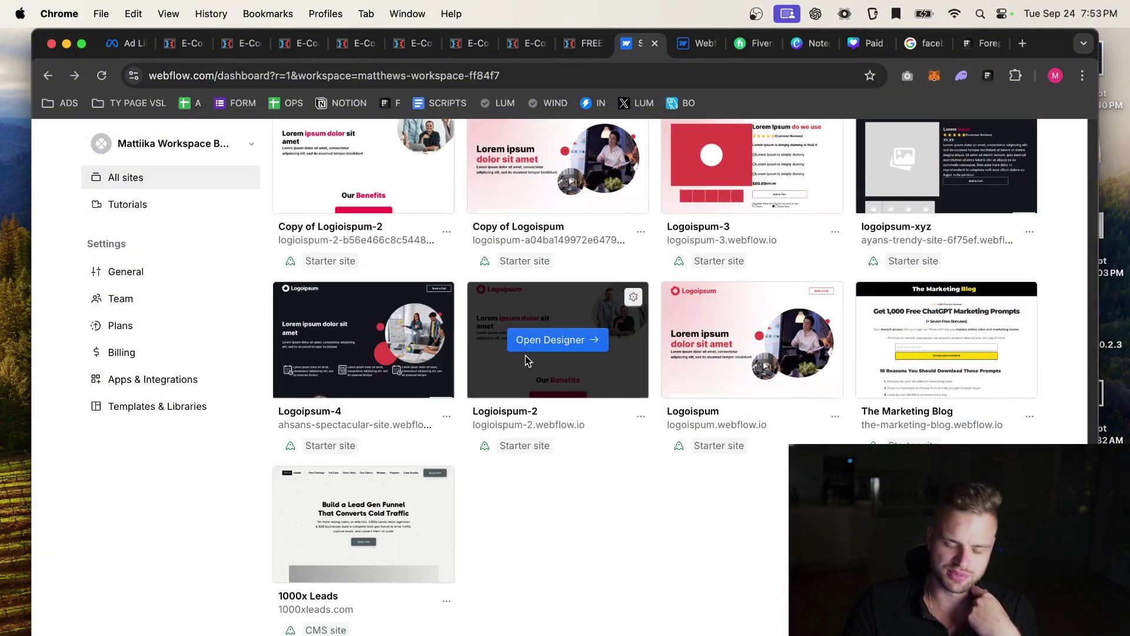
{"action": "scroll", "coordinate": [525, 355], "scroll_direction": "up", "scroll_amount": 20}
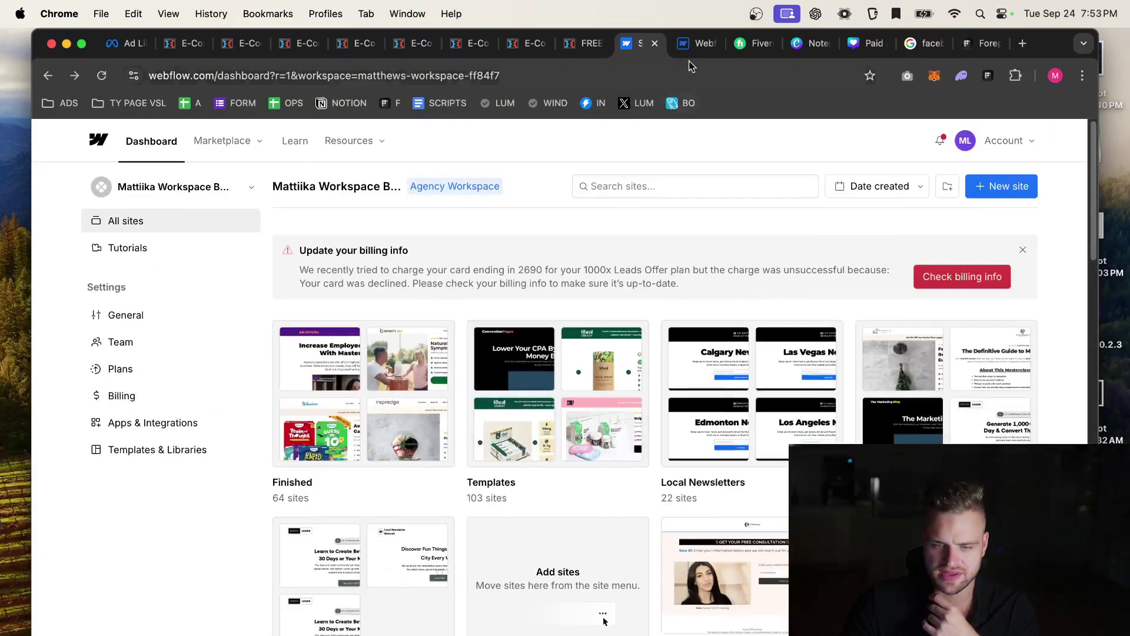
{"action": "left_click", "coordinate": [697, 53]}
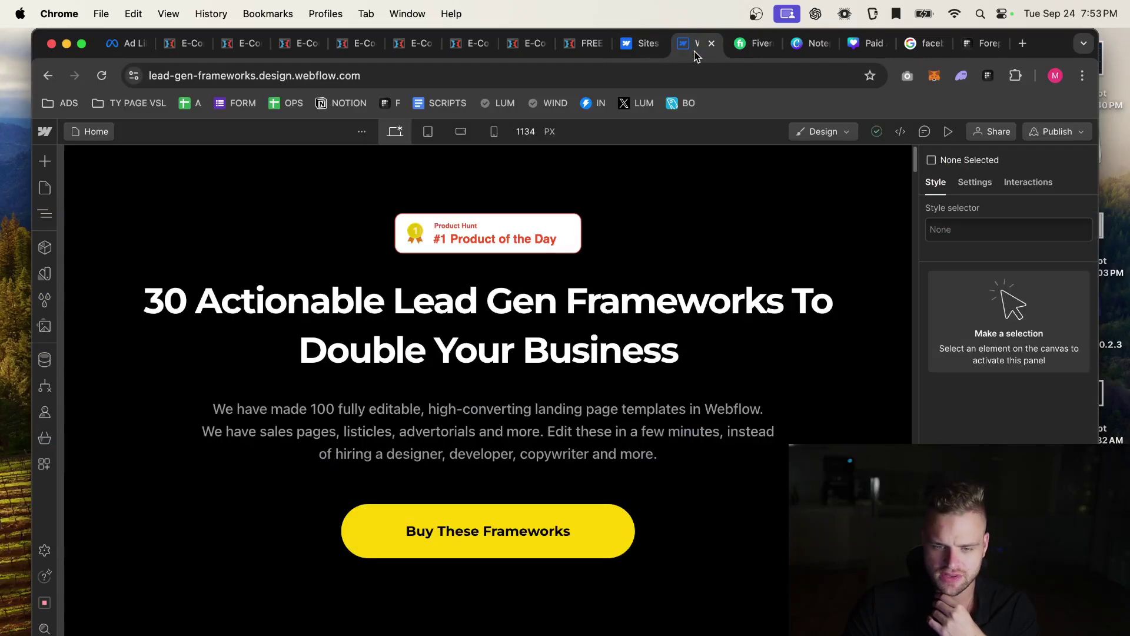
{"action": "left_click", "coordinate": [657, 48]}
Search Fiverr for 'webflow' (755 results) and open a developer's profile priced AED 328–1,696.
{"action": "left_click", "coordinate": [753, 44]}
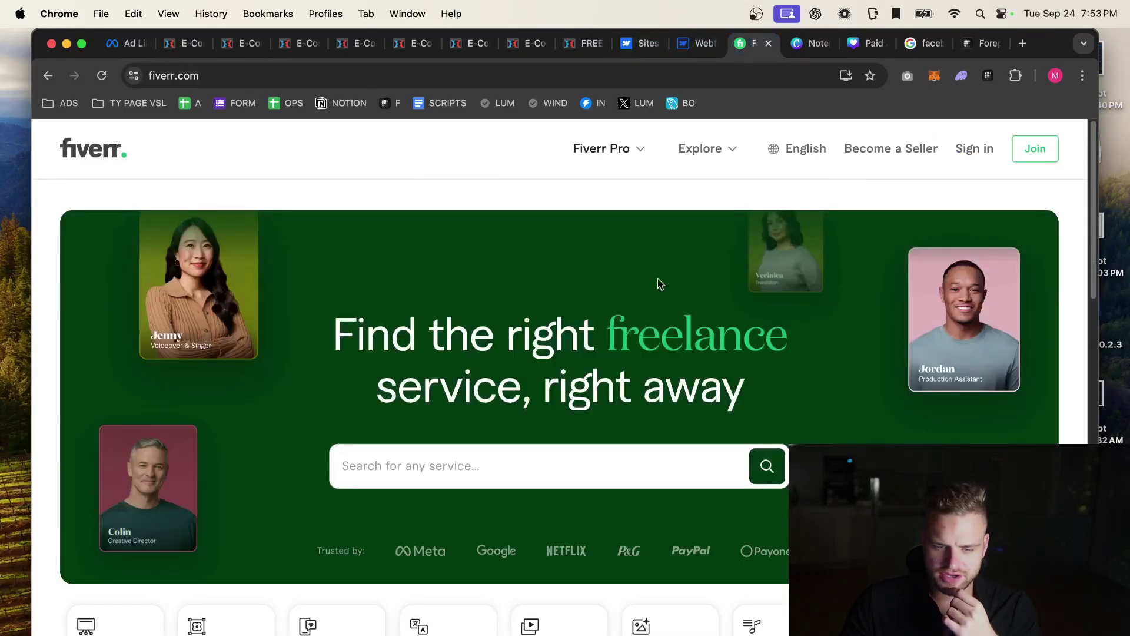
{"action": "left_click", "coordinate": [473, 467]}
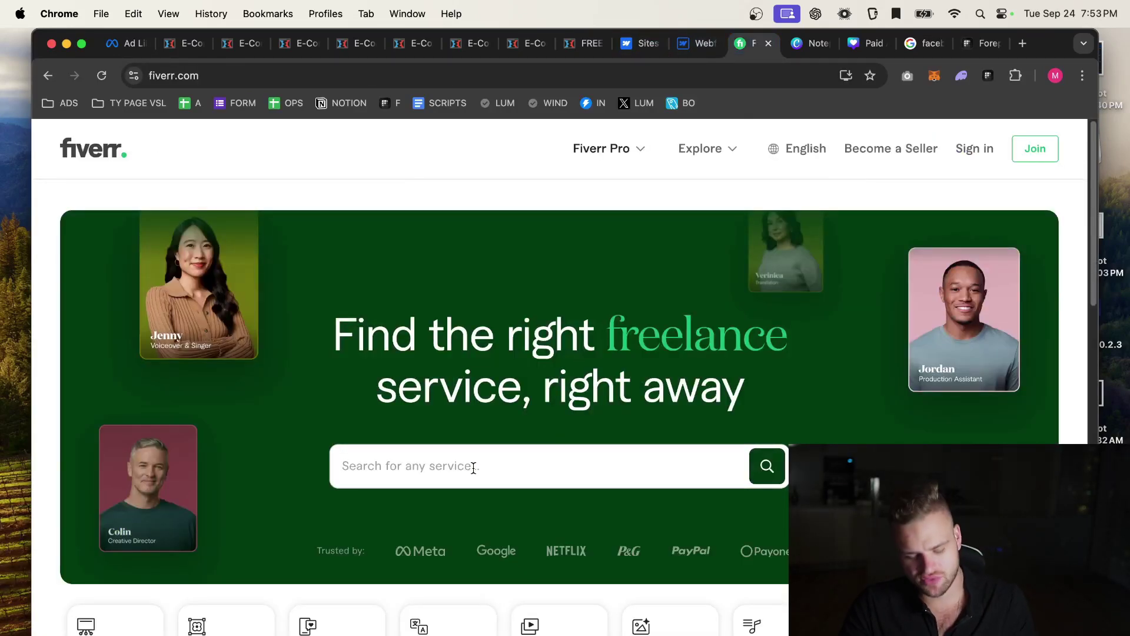
{"action": "type", "text": "webflow"}
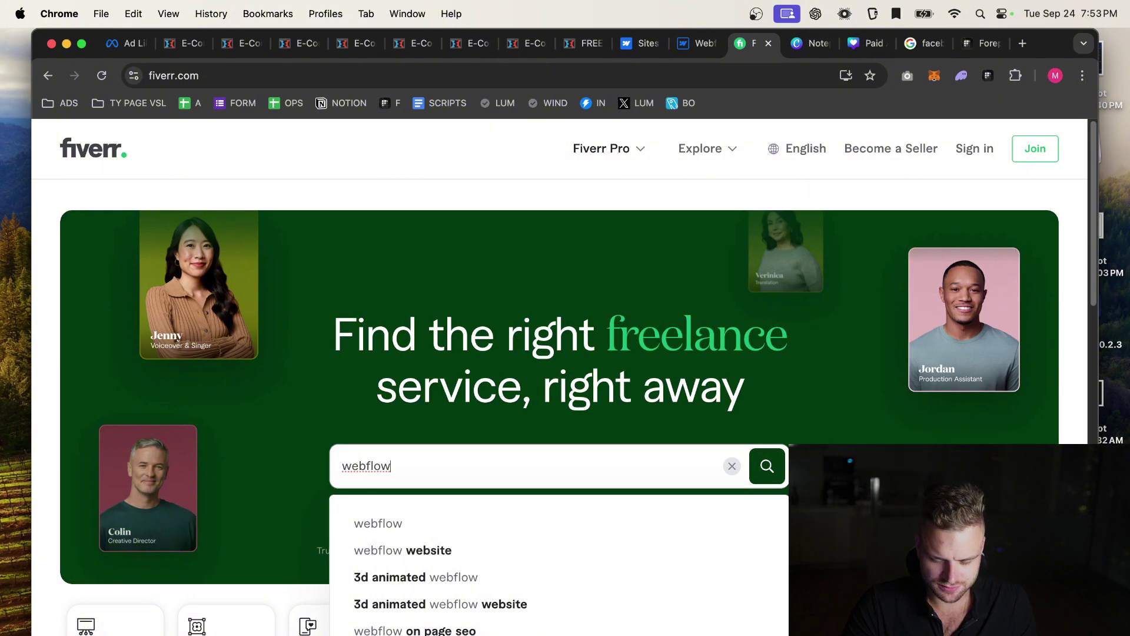
{"action": "key", "text": "Return"}
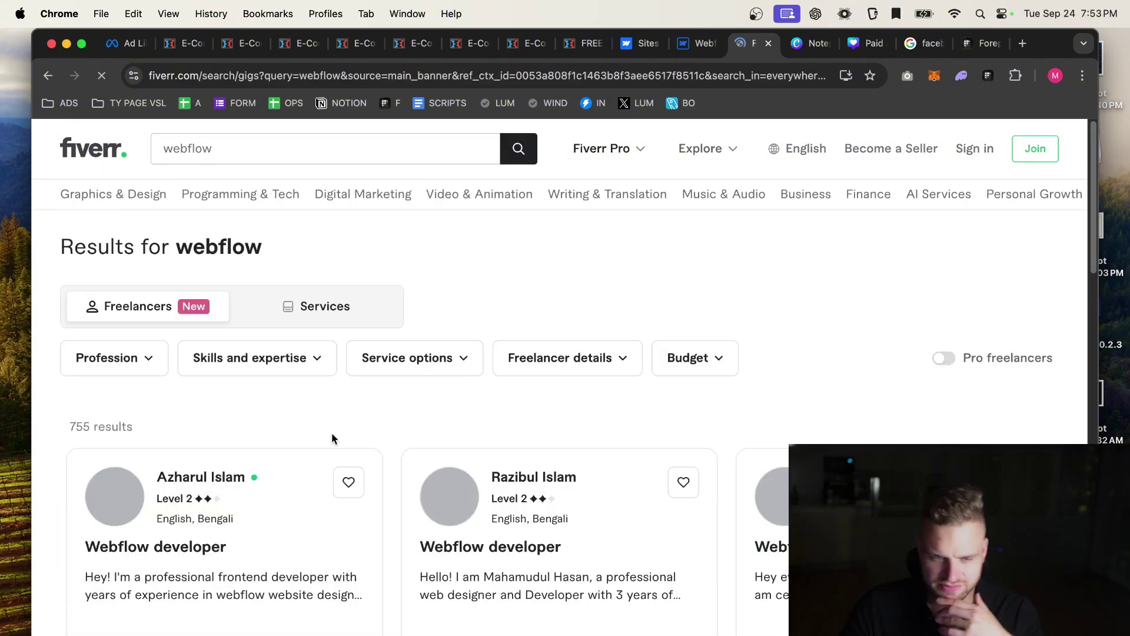
{"action": "scroll", "coordinate": [418, 366], "scroll_direction": "down", "scroll_amount": 1}
{"action": "scroll", "coordinate": [418, 365], "scroll_direction": "down", "scroll_amount": 5}
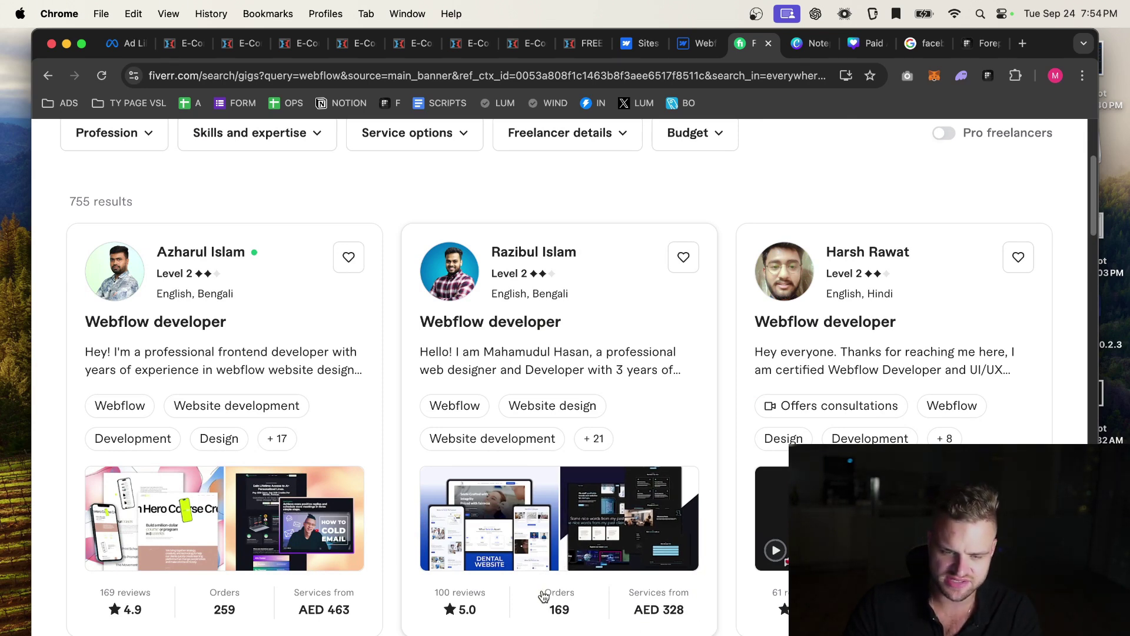
{"action": "left_click", "coordinate": [544, 260]}
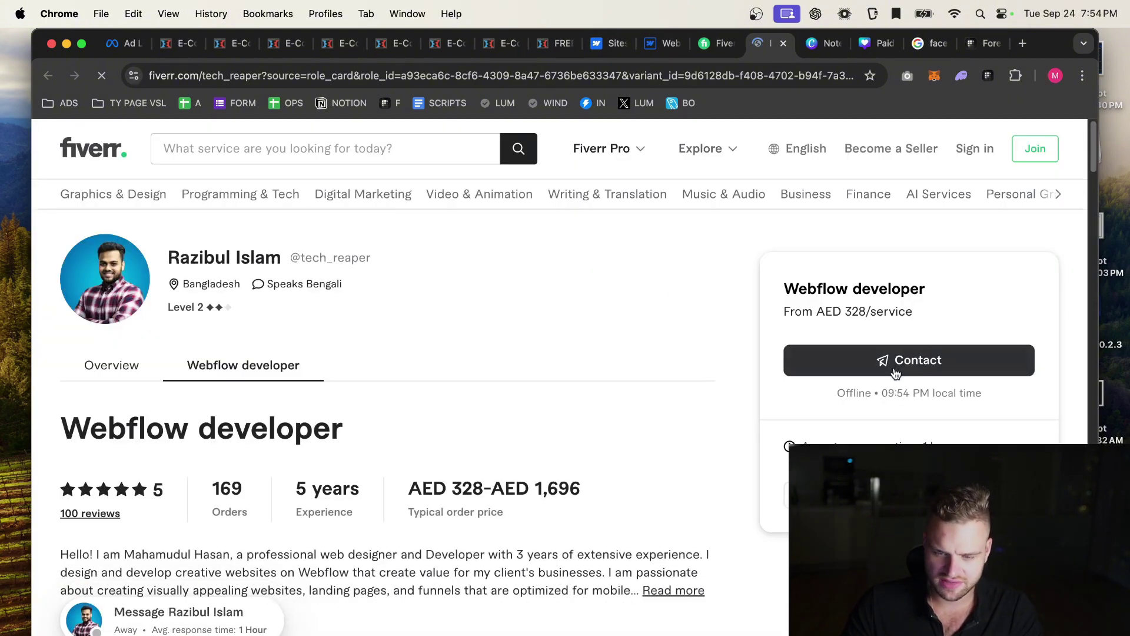
Contact the Webflow developer and choose to sign in to Fiverr with email.
{"action": "left_click", "coordinate": [795, 360]}
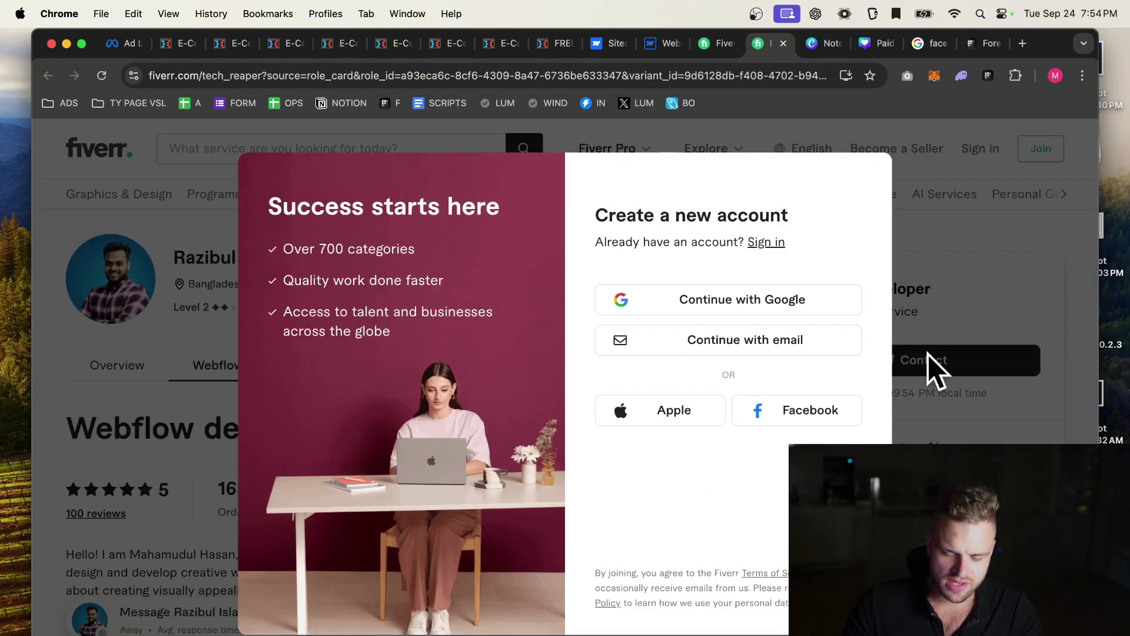
{"action": "left_click", "coordinate": [987, 441]}
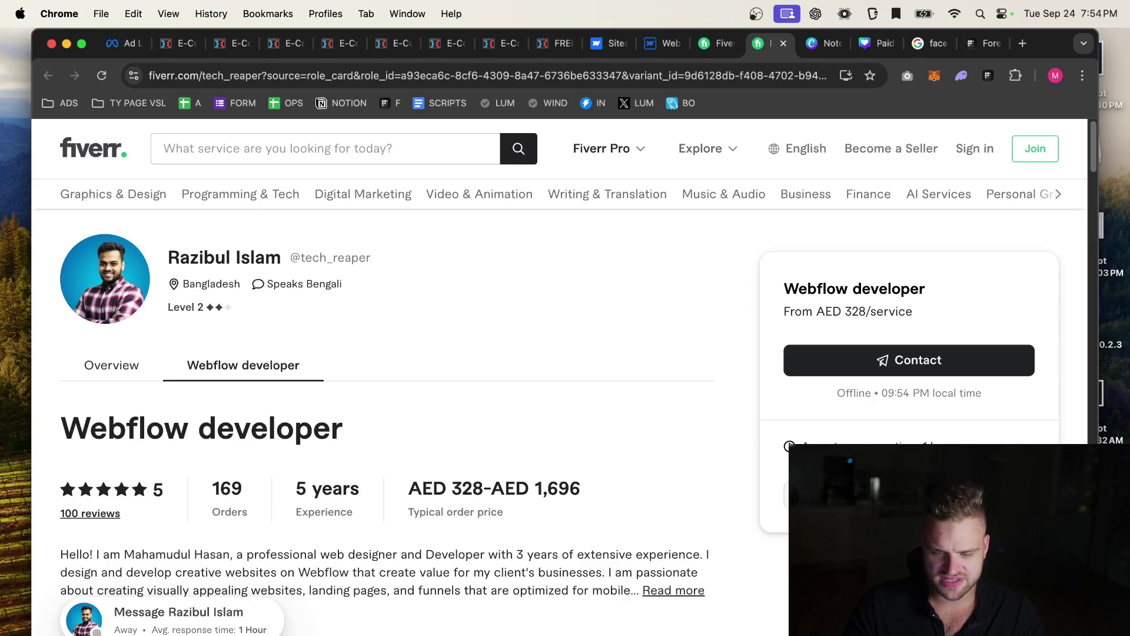
{"action": "left_click", "coordinate": [905, 360]}
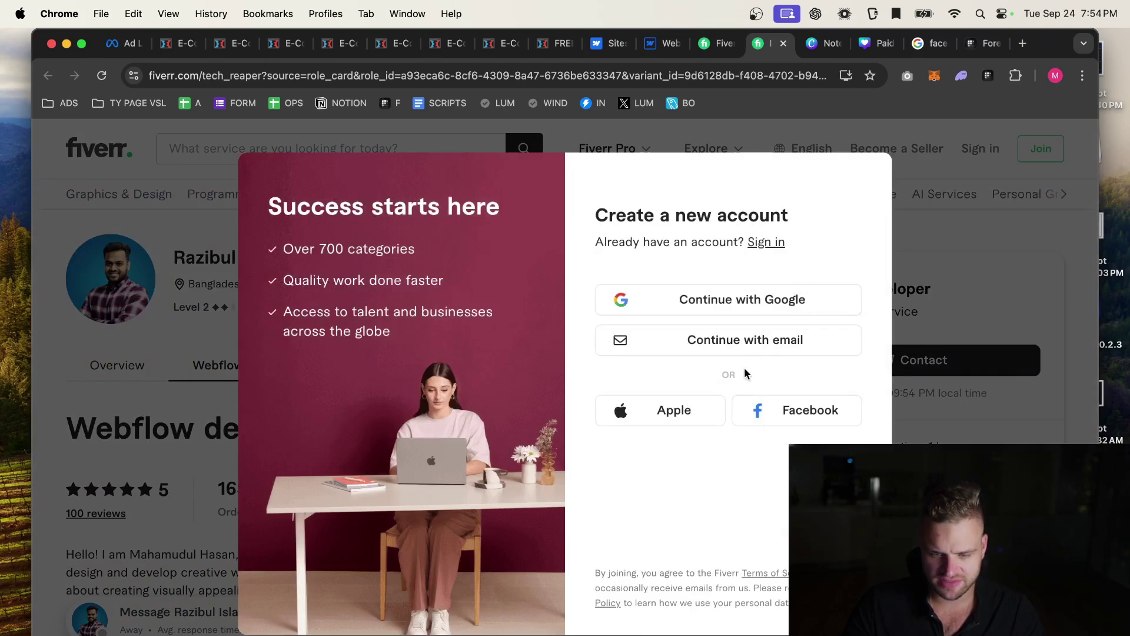
{"action": "left_click", "coordinate": [774, 355]}
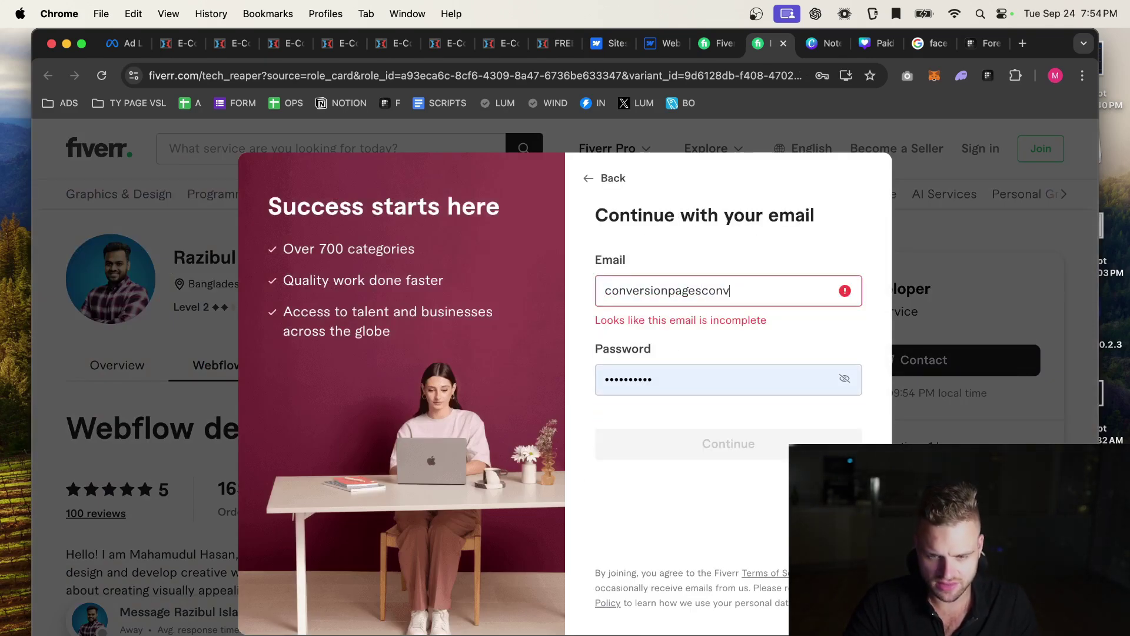
{"action": "left_click", "coordinate": [677, 294]}
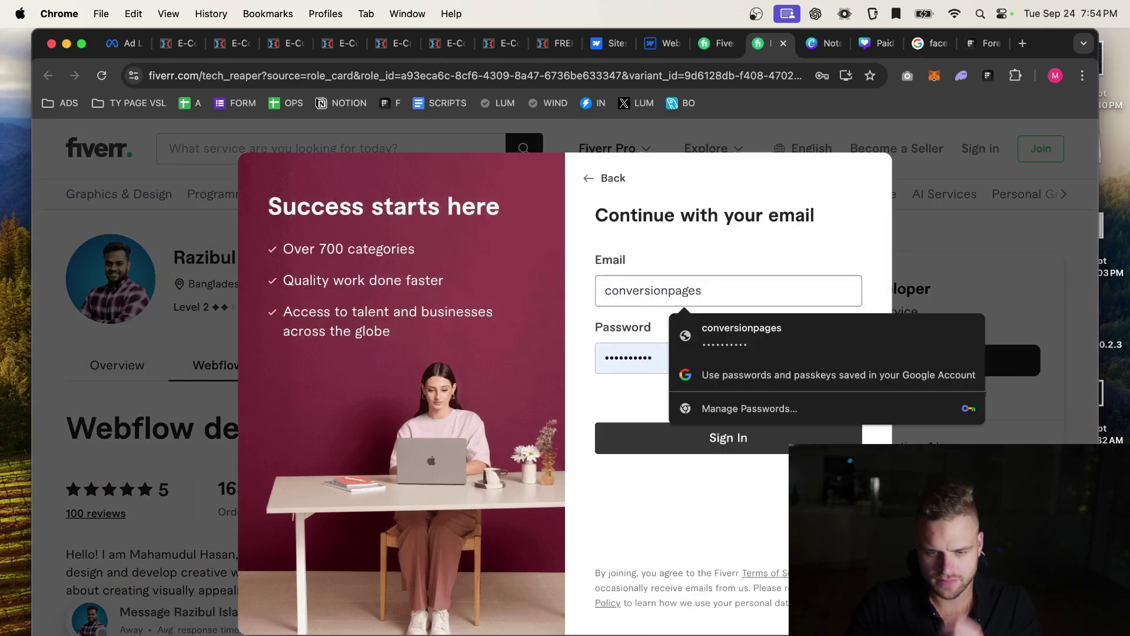
{"action": "left_click", "coordinate": [648, 446]}
Re-enter the account password until sign-in succeeds, decline updating it, and return to the Webflow dashboard.
{"action": "left_click", "coordinate": [651, 440]}
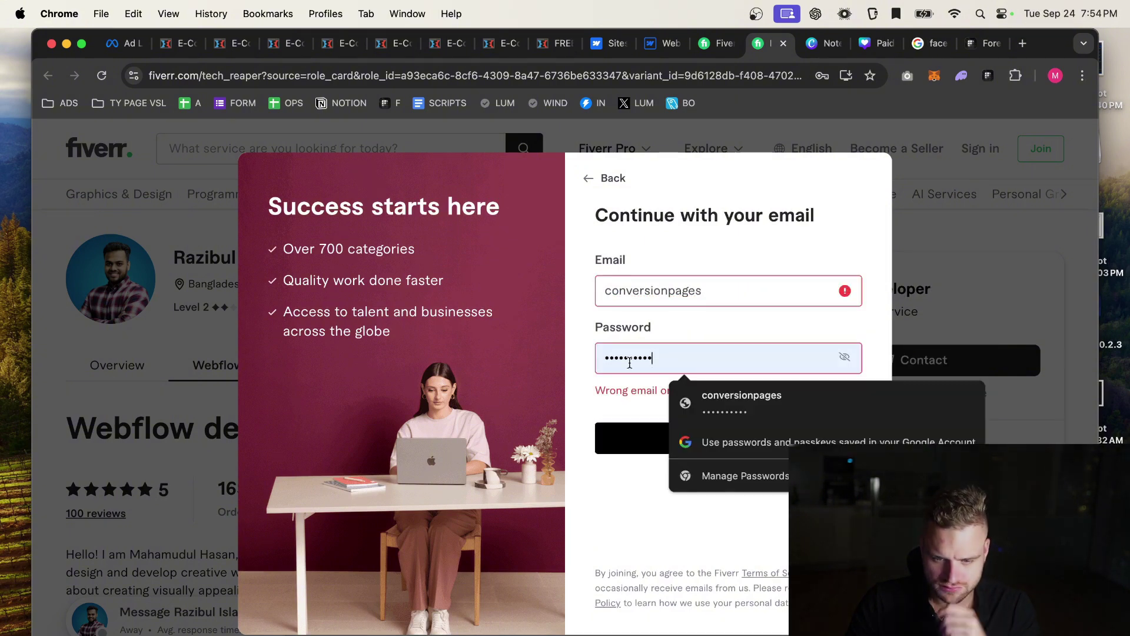
{"action": "type", "text": "•••••••••••••••"}
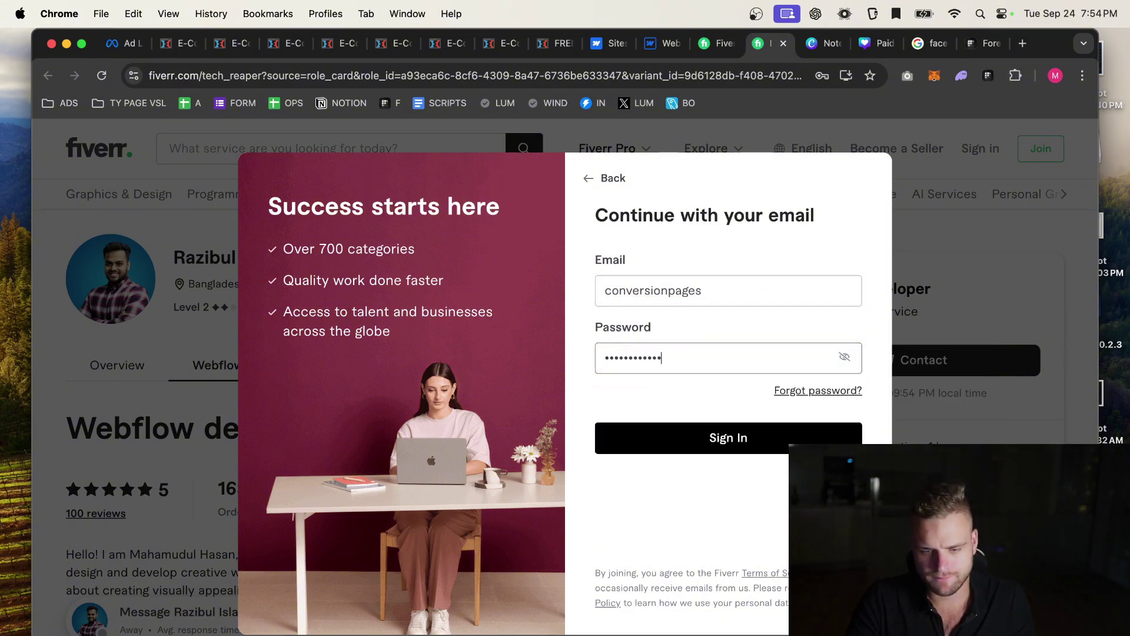
{"action": "key", "text": "Return"}
{"action": "key", "text": "super+a"}
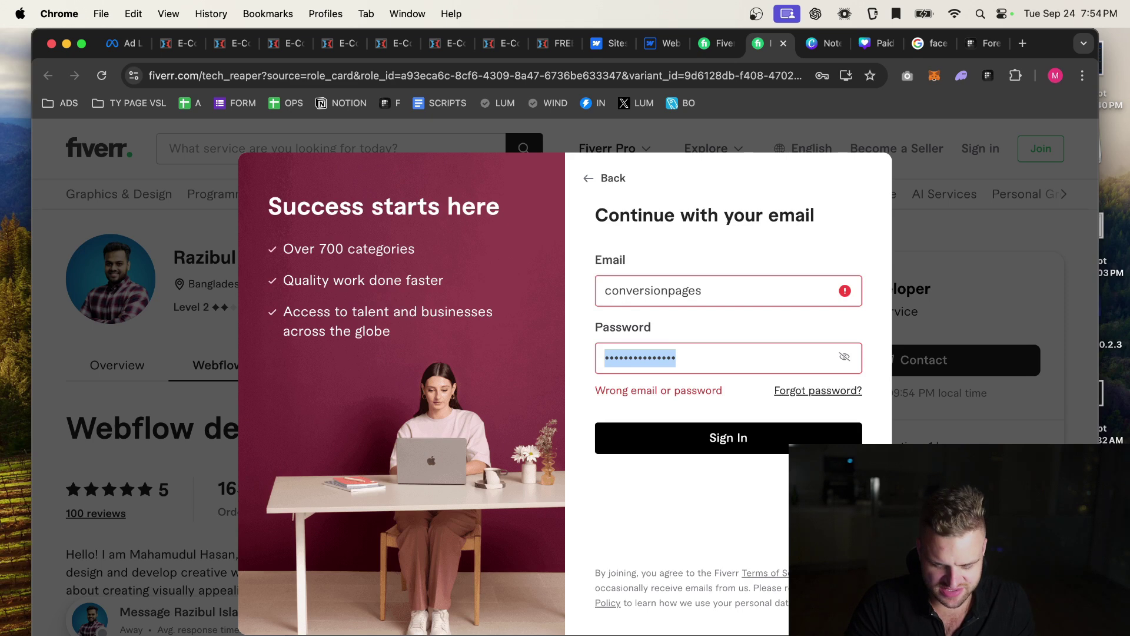
{"action": "type", "text": "••••••••••"}
{"action": "key", "text": "Return"}
{"action": "key", "text": "super+a"}
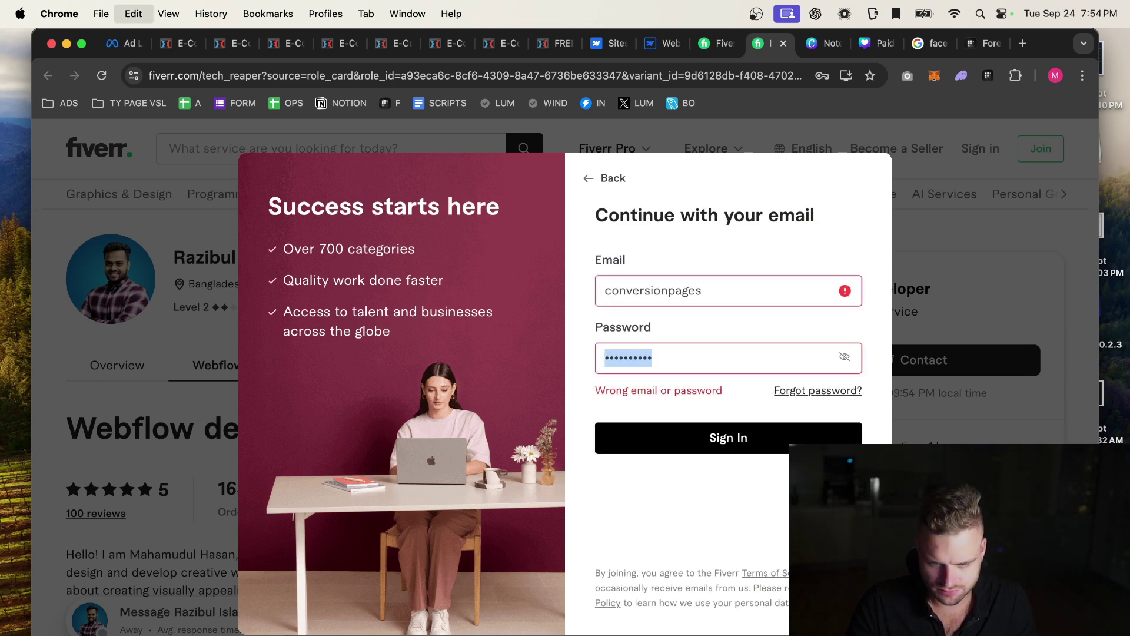
{"action": "type", "text": "••••••"}
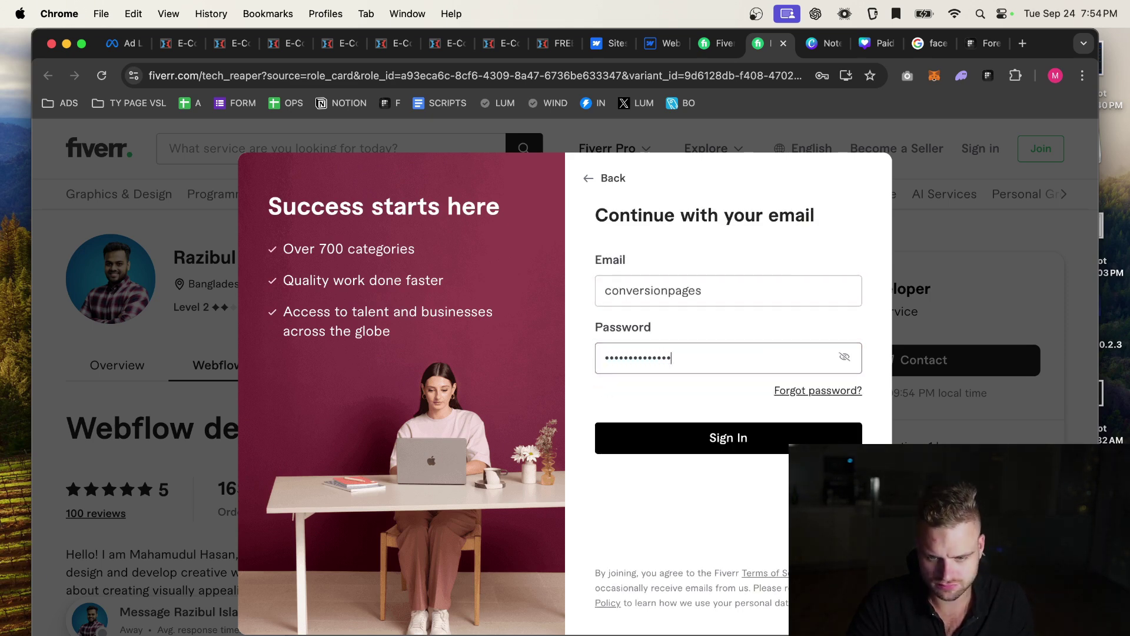
{"action": "key", "text": "Return"}
{"action": "key", "text": "super+a"}
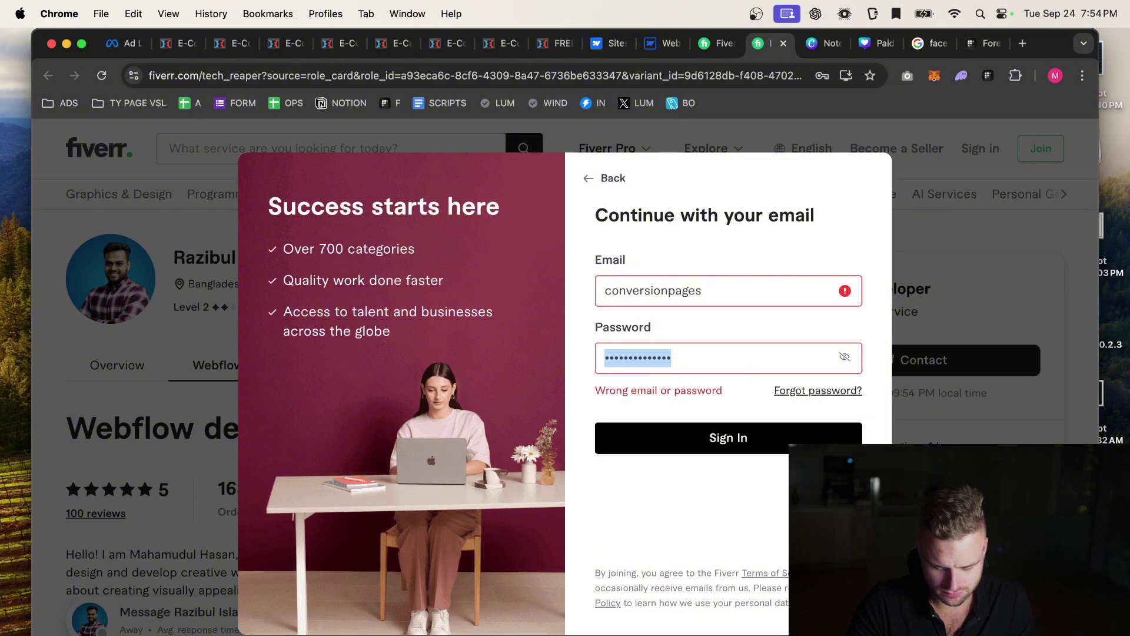
{"action": "type", "text": "•••••••••••••••"}
{"action": "key", "text": "Return"}
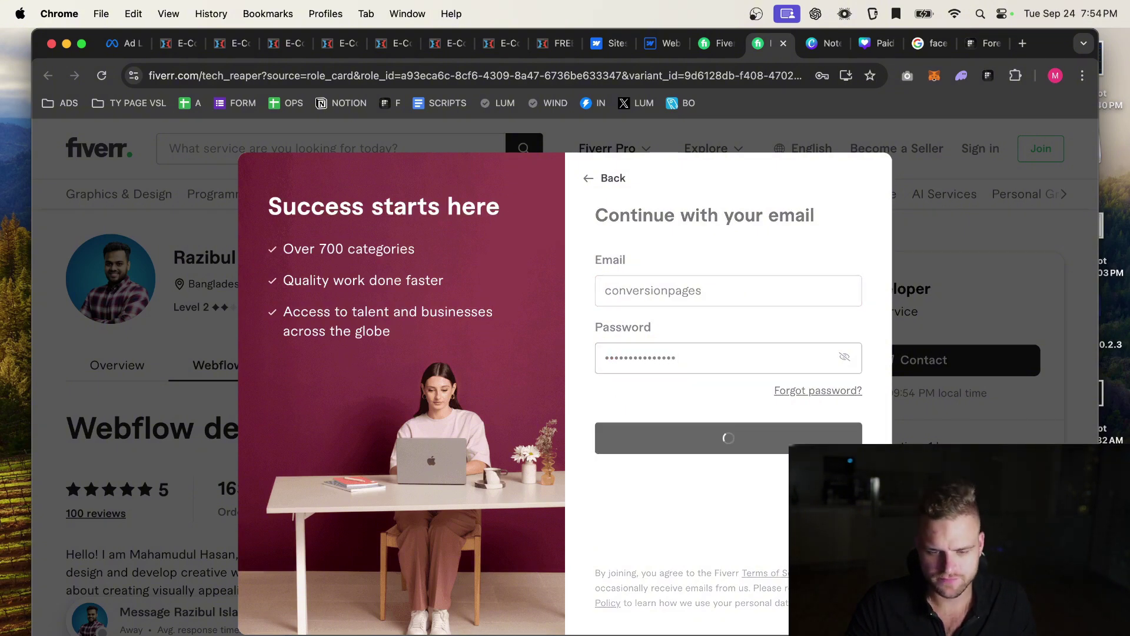
{"action": "key", "text": "super+a"}
{"action": "type", "text": "••••••••"}
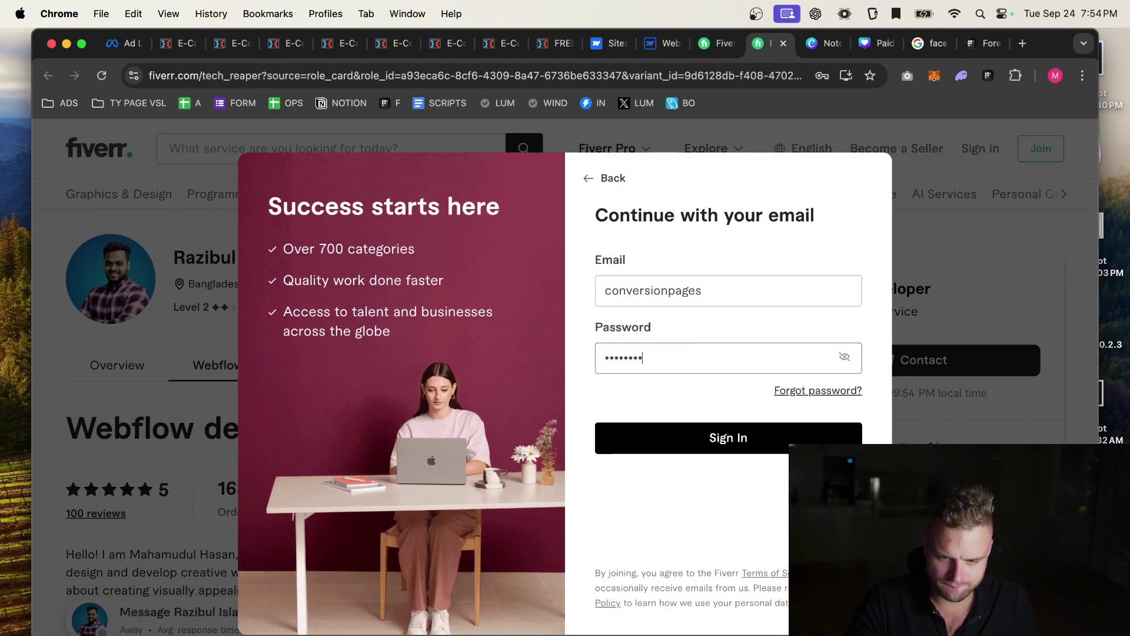
{"action": "type", "text": "•••••••"}
{"action": "key", "text": "Return"}
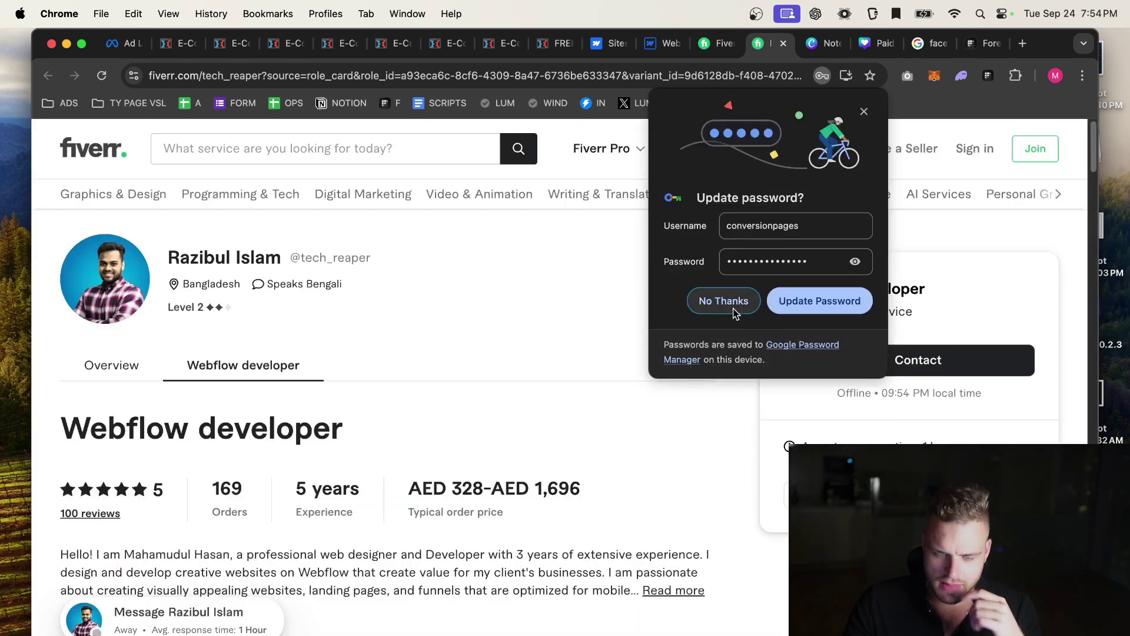
{"action": "left_click", "coordinate": [727, 303]}
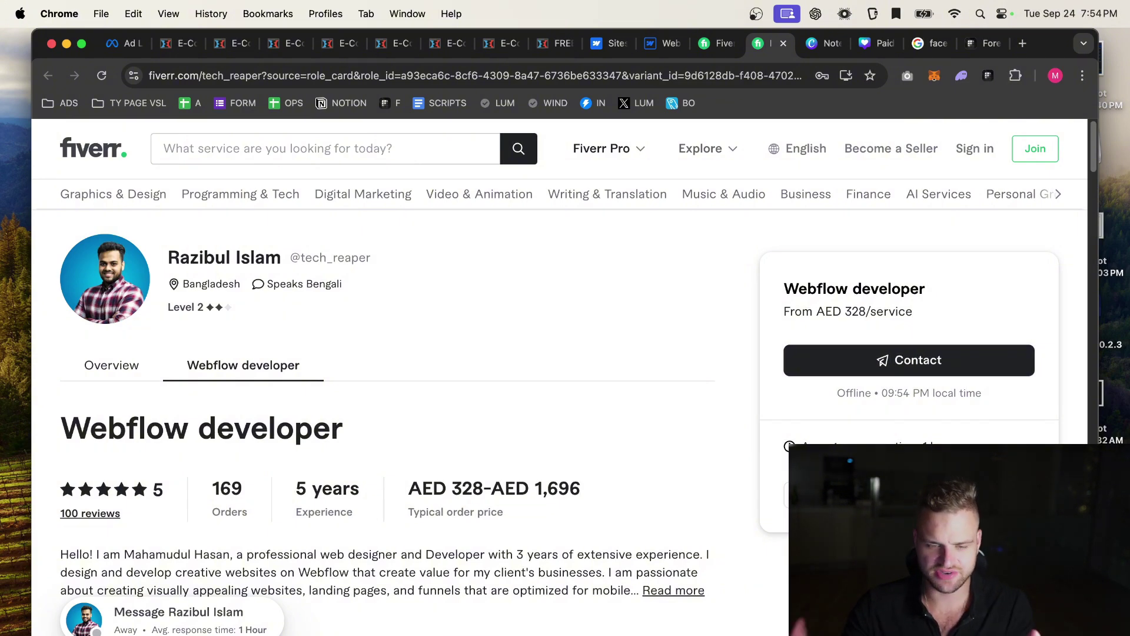
{"action": "left_click", "coordinate": [603, 45]}
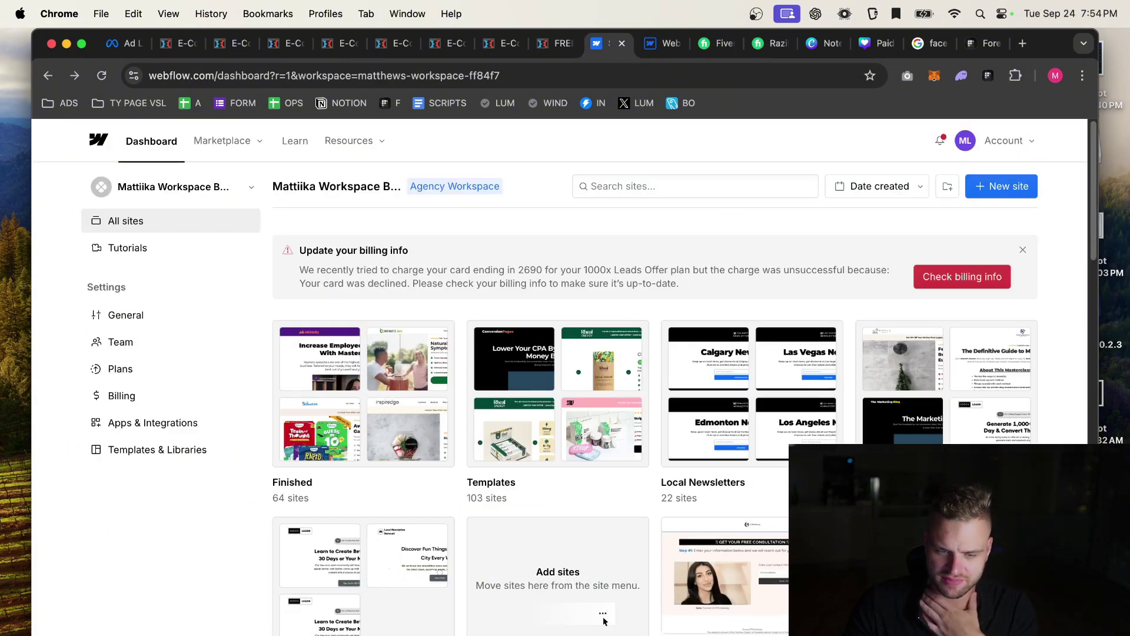
Review the esamastery.com/freestore-2024-k page's free Shopify store-build sign-up form.
{"action": "left_click", "coordinate": [714, 47]}
{"action": "left_click", "coordinate": [170, 44]}
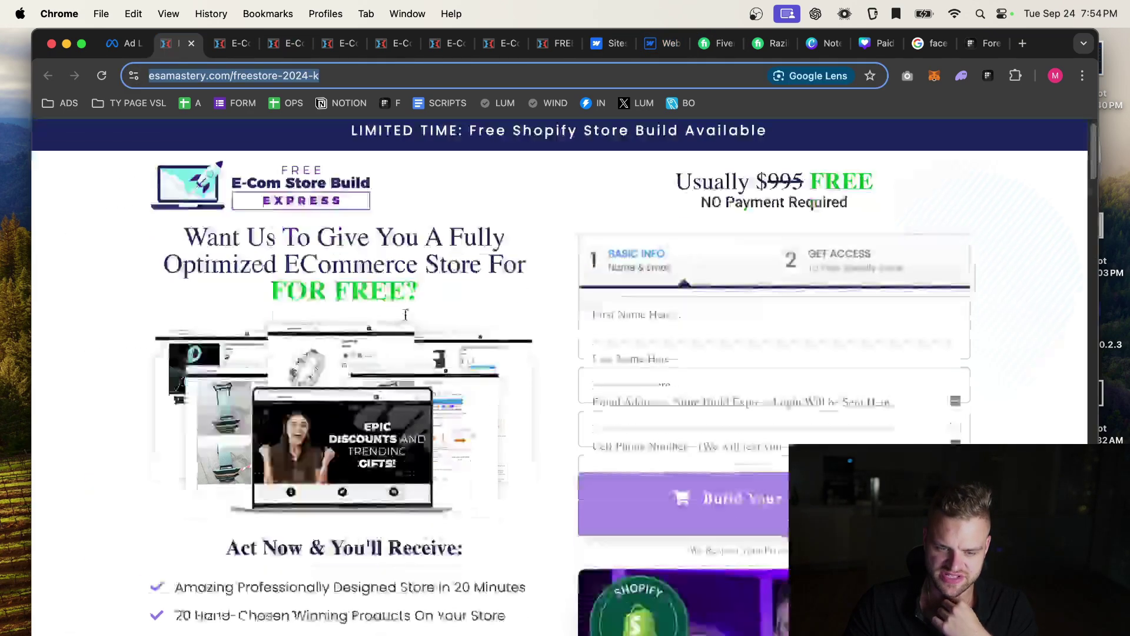
{"action": "scroll", "coordinate": [406, 315], "scroll_direction": "down", "scroll_amount": 20}
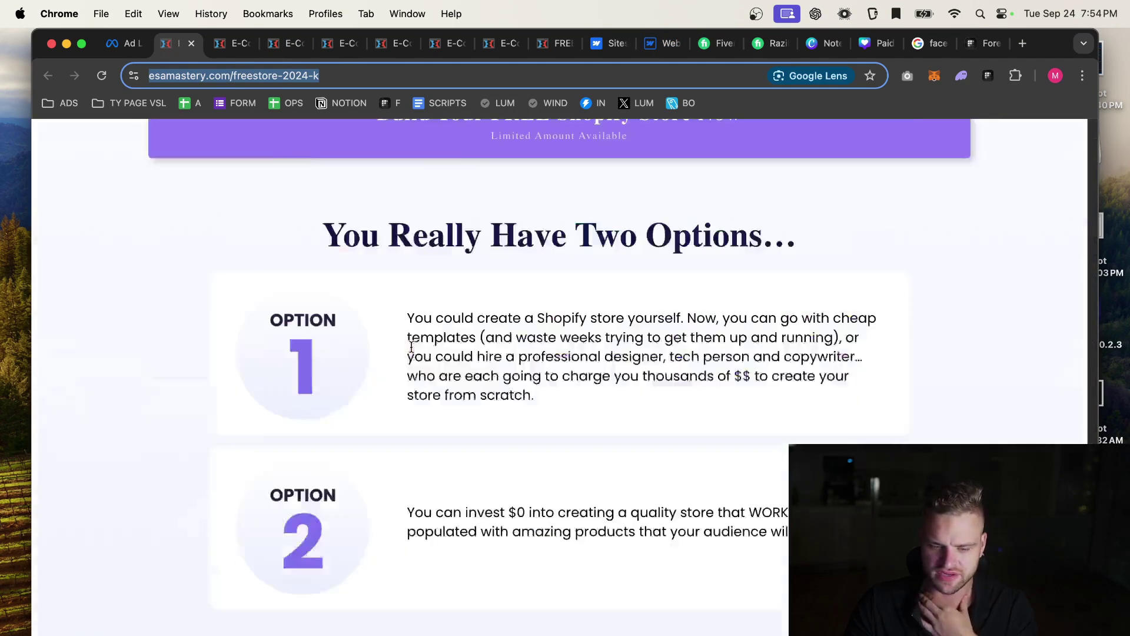
{"action": "scroll", "coordinate": [411, 348], "scroll_direction": "down", "scroll_amount": 4}
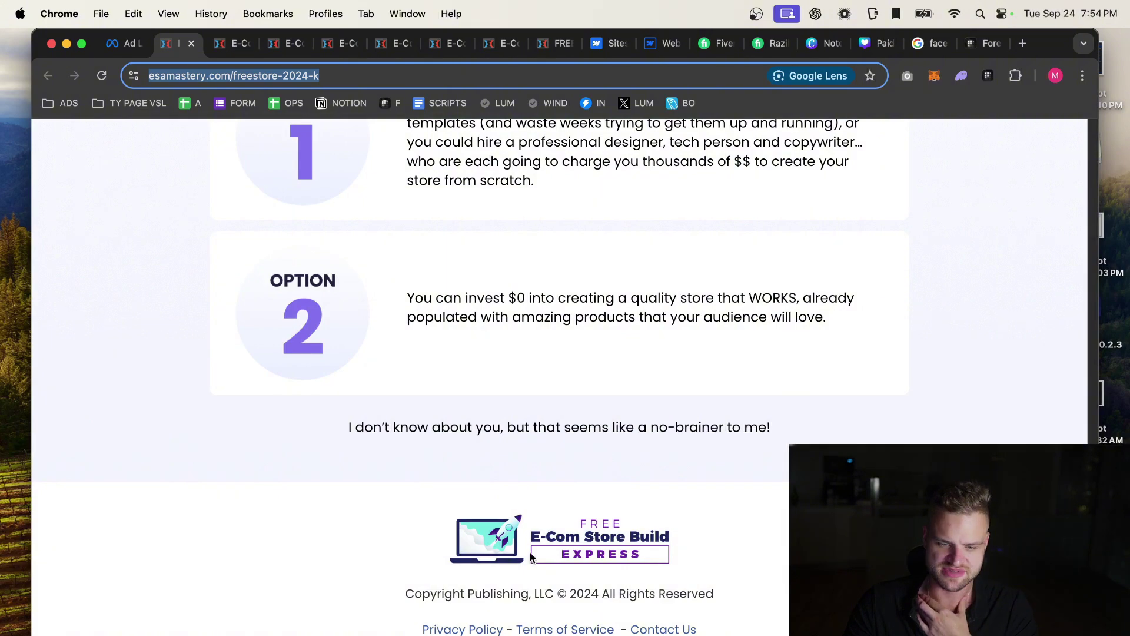
{"action": "scroll", "coordinate": [753, 570], "scroll_direction": "up", "scroll_amount": 15}
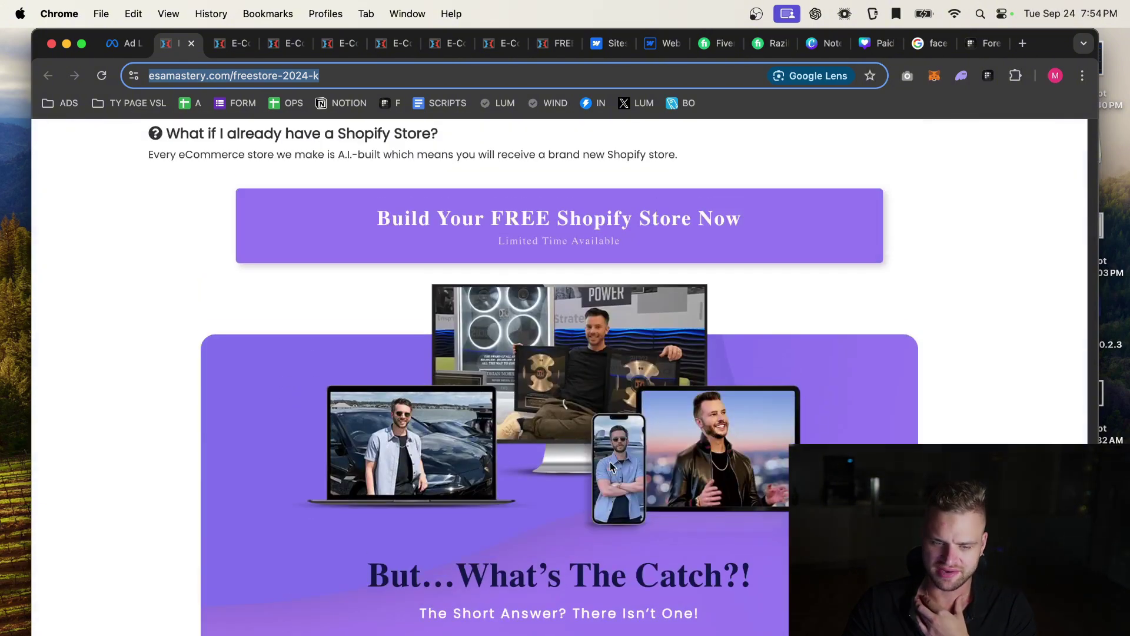
{"action": "scroll", "coordinate": [514, 500], "scroll_direction": "up", "scroll_amount": 20}
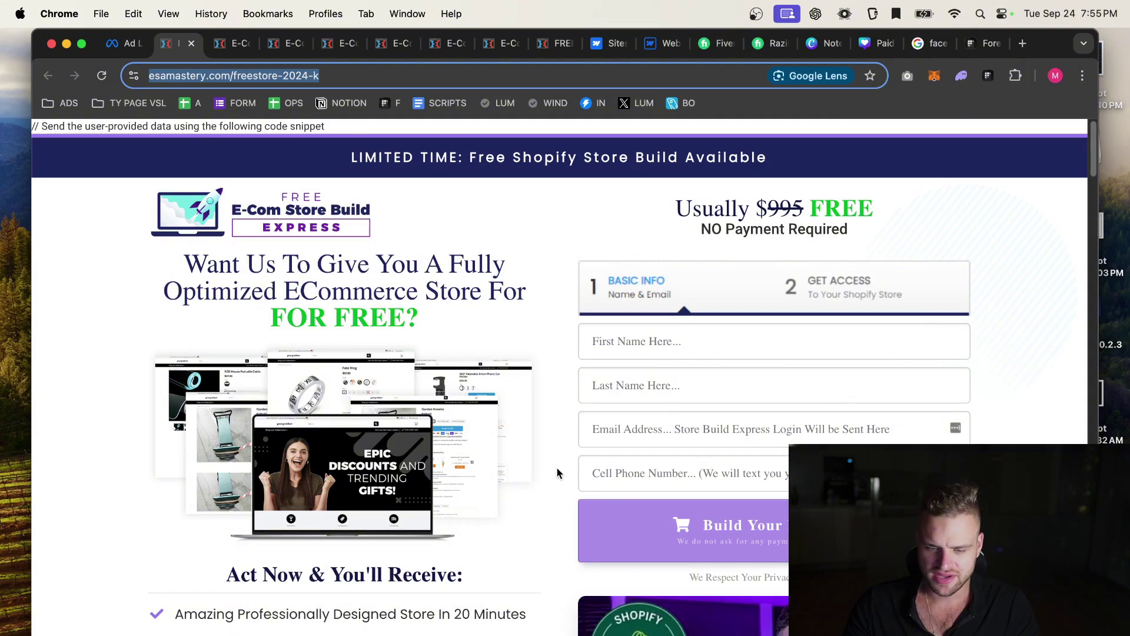
{"action": "left_click", "coordinate": [815, 303]}
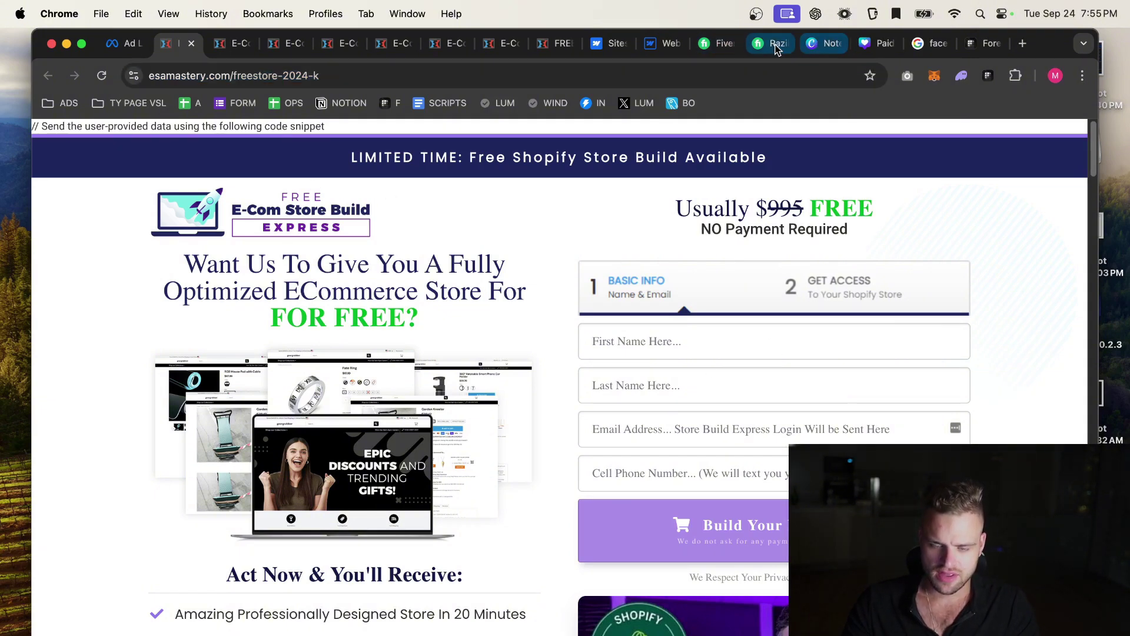
Switch to the Canva 'Notepad App' design headlined about growing an agency to $10k per month.
{"action": "left_click", "coordinate": [825, 44]}
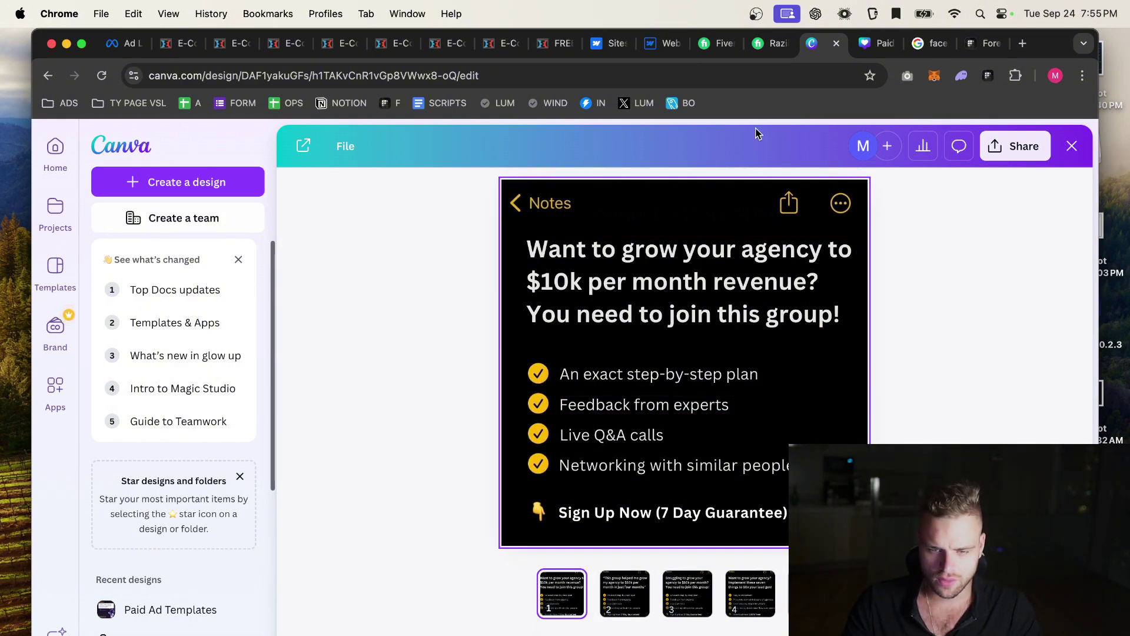
Replace the Fiverr 'webflow' search with a search for 'canva' freelancers.
{"action": "left_click", "coordinate": [724, 49]}
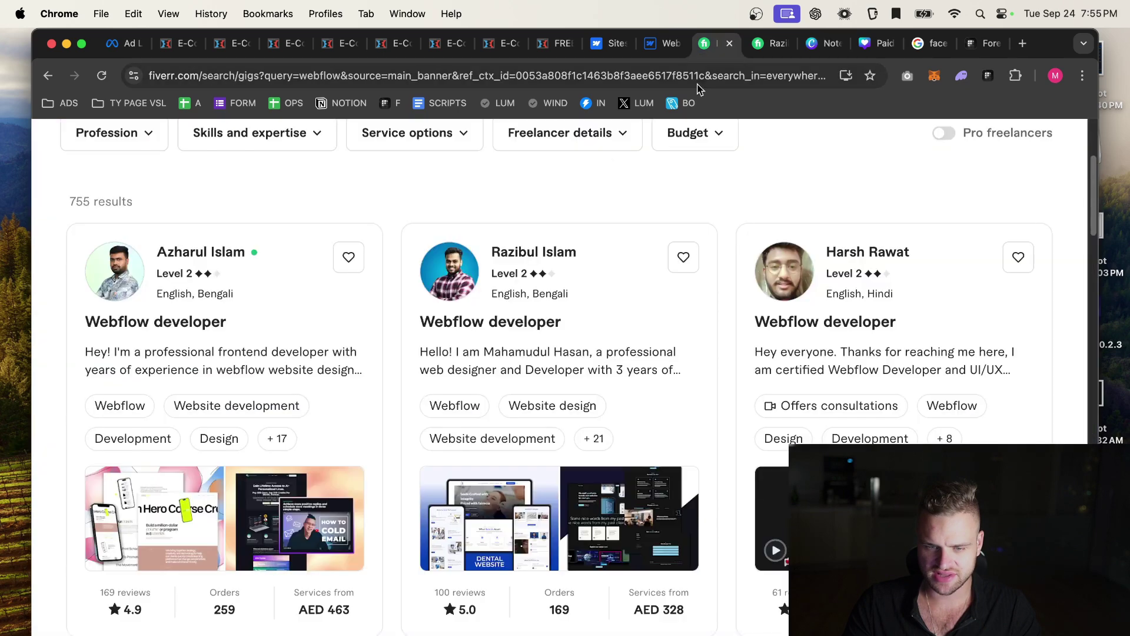
{"action": "scroll", "coordinate": [553, 232], "scroll_direction": "up", "scroll_amount": 3}
{"action": "left_click", "coordinate": [384, 151]}
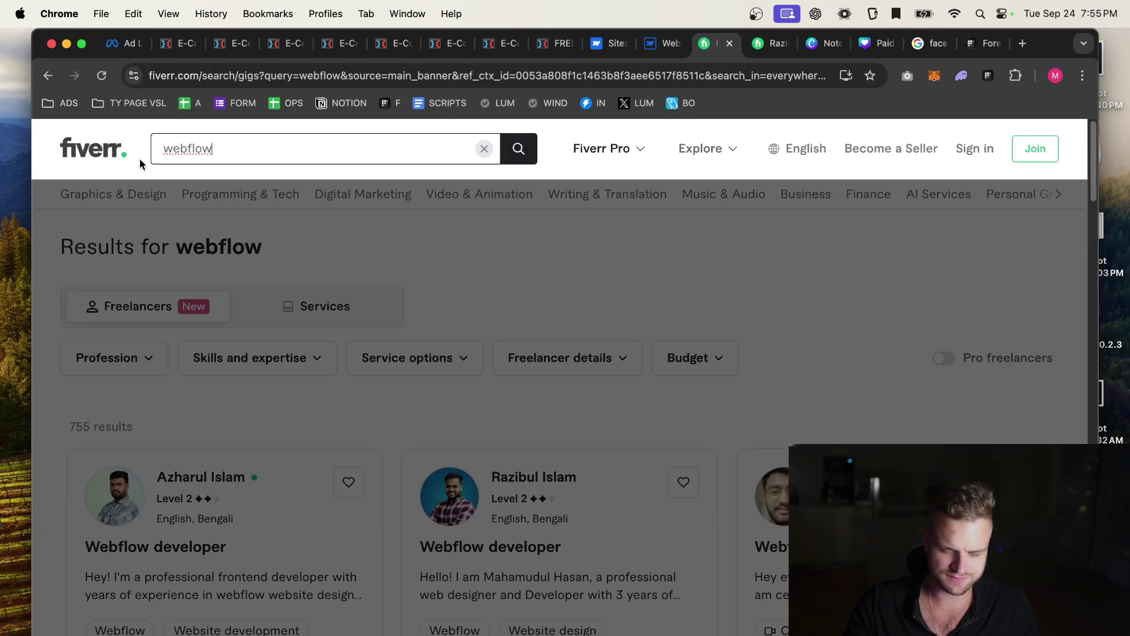
{"action": "key", "text": "super+a"}
{"action": "type", "text": "can"}
{"action": "key", "text": "Return"}
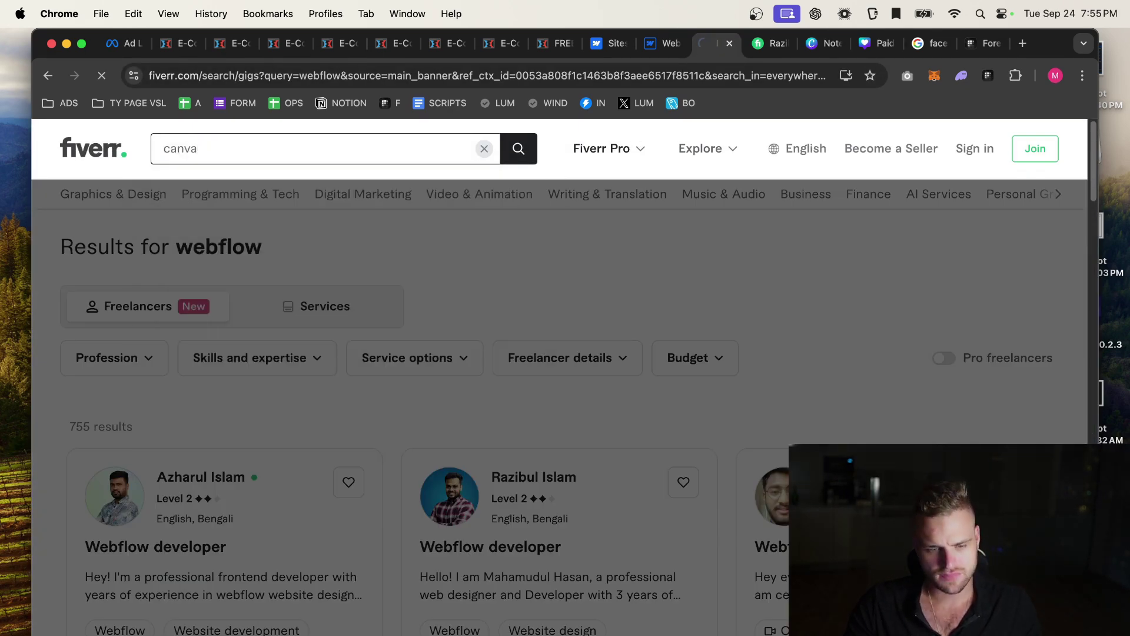
Browse the Canva-template gigs starting at AED 20, then go back to the Canva notes ad.
{"action": "scroll", "coordinate": [507, 362], "scroll_direction": "down", "scroll_amount": 10}
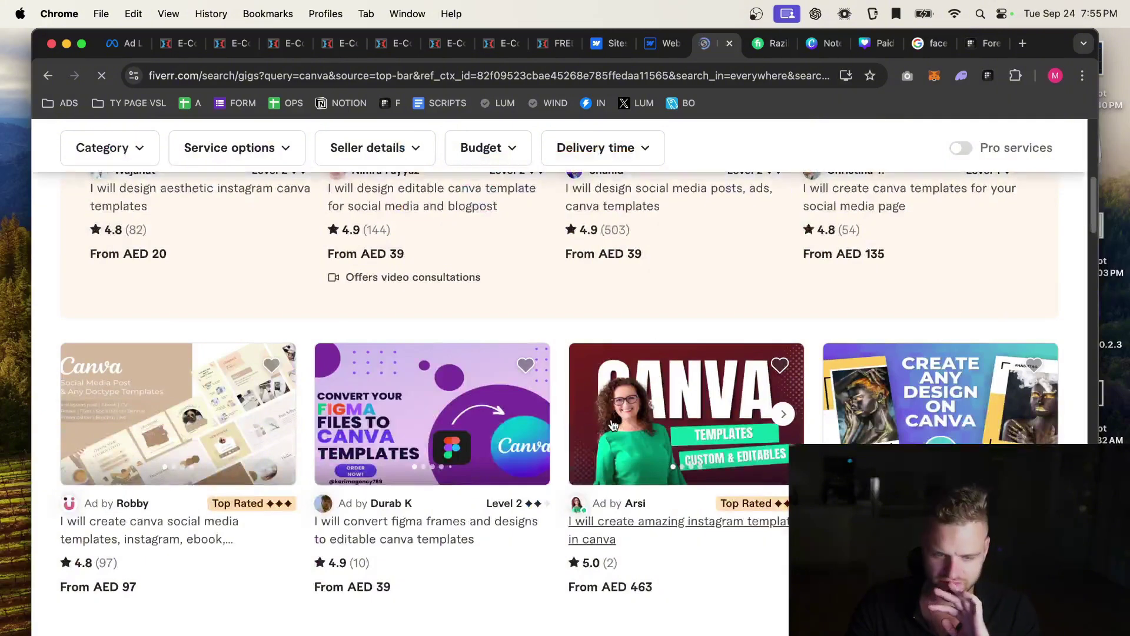
{"action": "scroll", "coordinate": [556, 571], "scroll_direction": "up", "scroll_amount": 4}
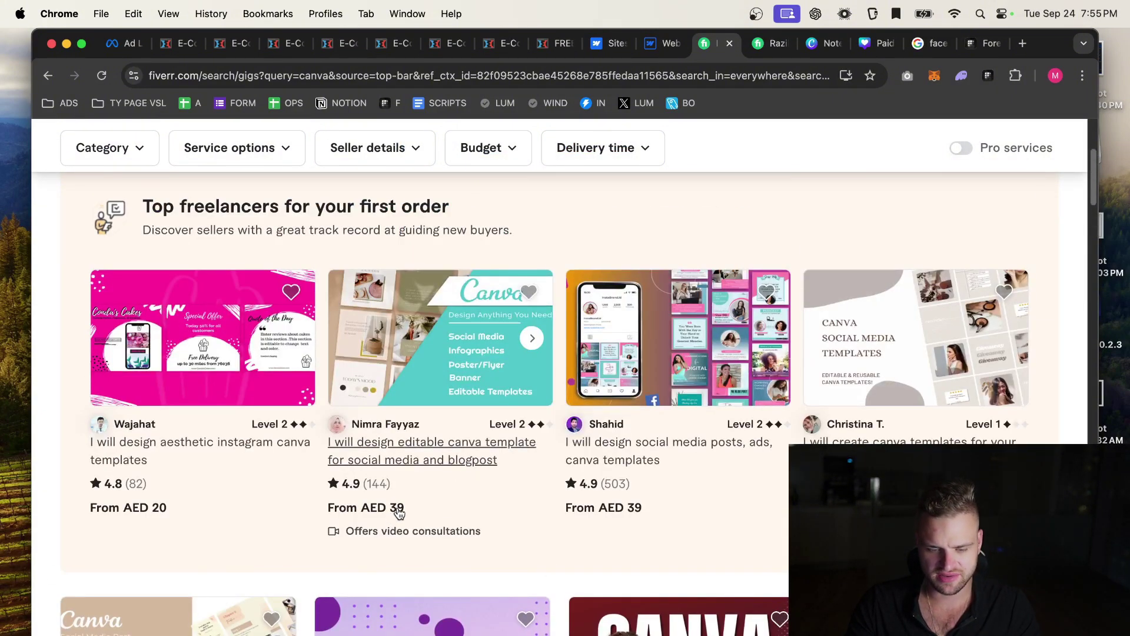
{"action": "left_click", "coordinate": [824, 43]}
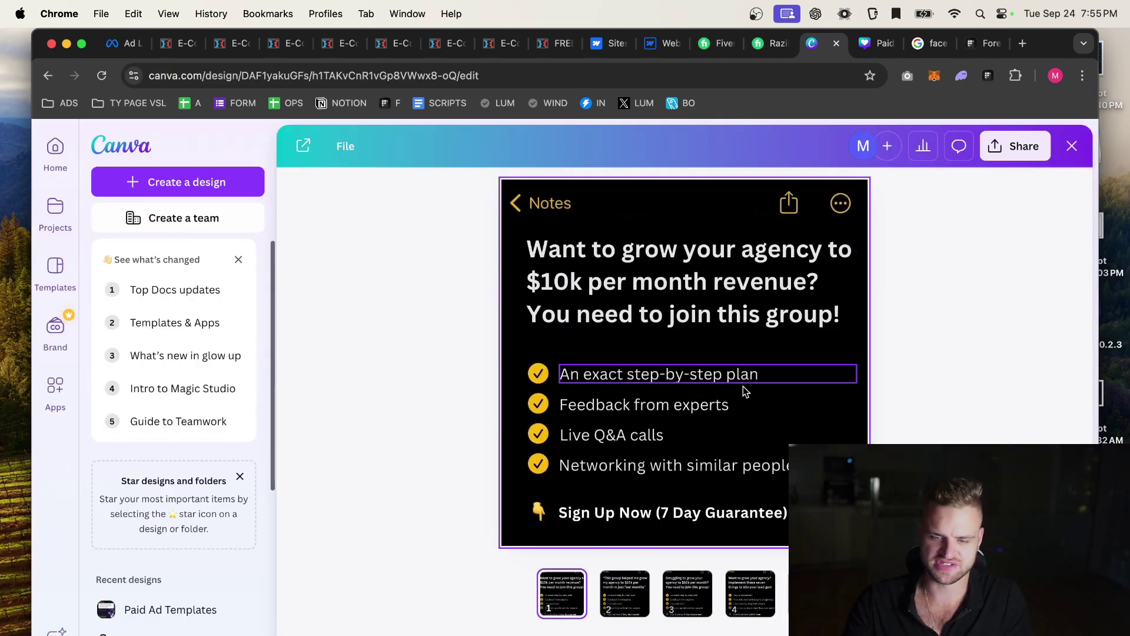
Review pages 2–5 of the notes ad, including the lead gen and get-more-clients variations.
{"action": "left_click", "coordinate": [665, 318]}
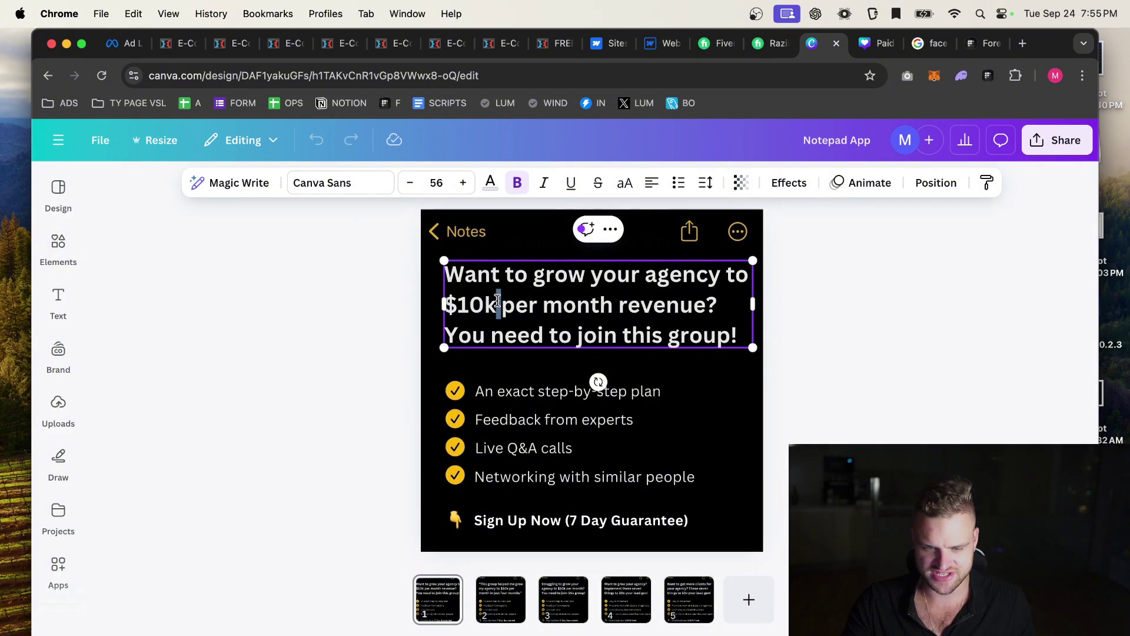
{"action": "left_click", "coordinate": [406, 383]}
{"action": "left_click", "coordinate": [500, 599]}
{"action": "left_click", "coordinate": [563, 599]}
{"action": "left_click", "coordinate": [630, 612]}
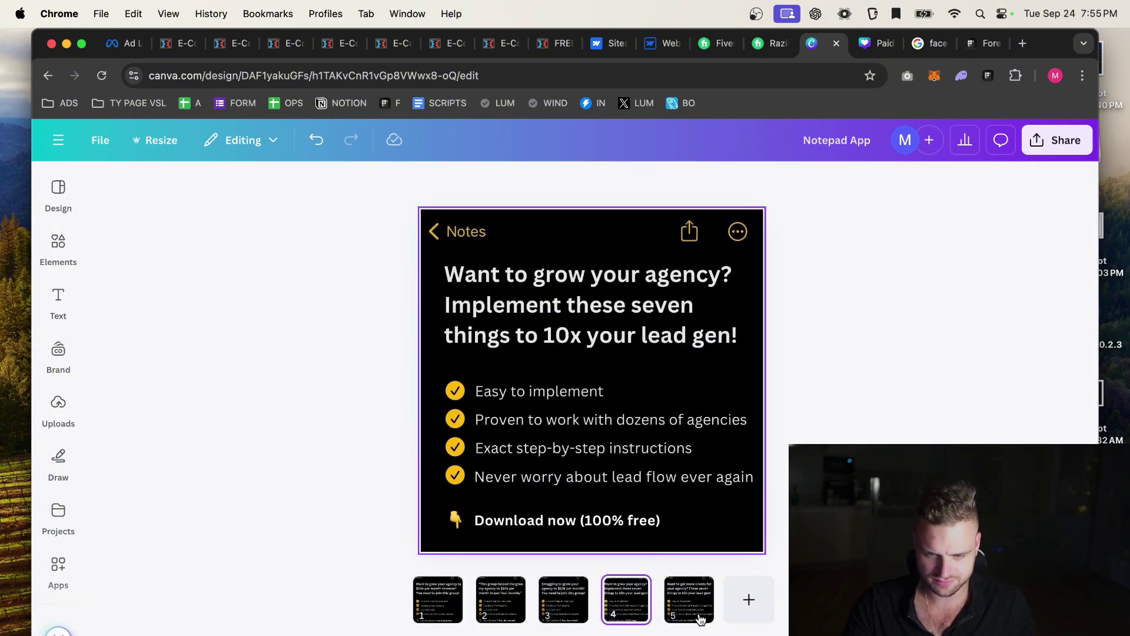
{"action": "left_click", "coordinate": [687, 606]}
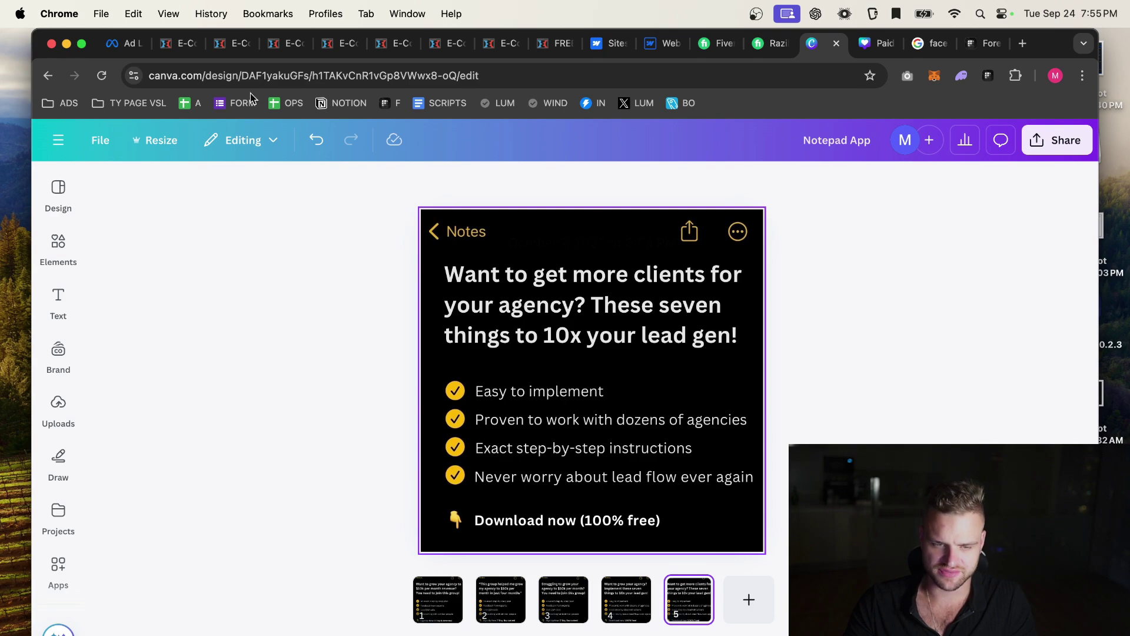
{"action": "left_click", "coordinate": [123, 42]}
Scroll through more of the competitor's active September 2024 free Shopify store video ads.
{"action": "scroll", "coordinate": [528, 378], "scroll_direction": "down", "scroll_amount": 15}
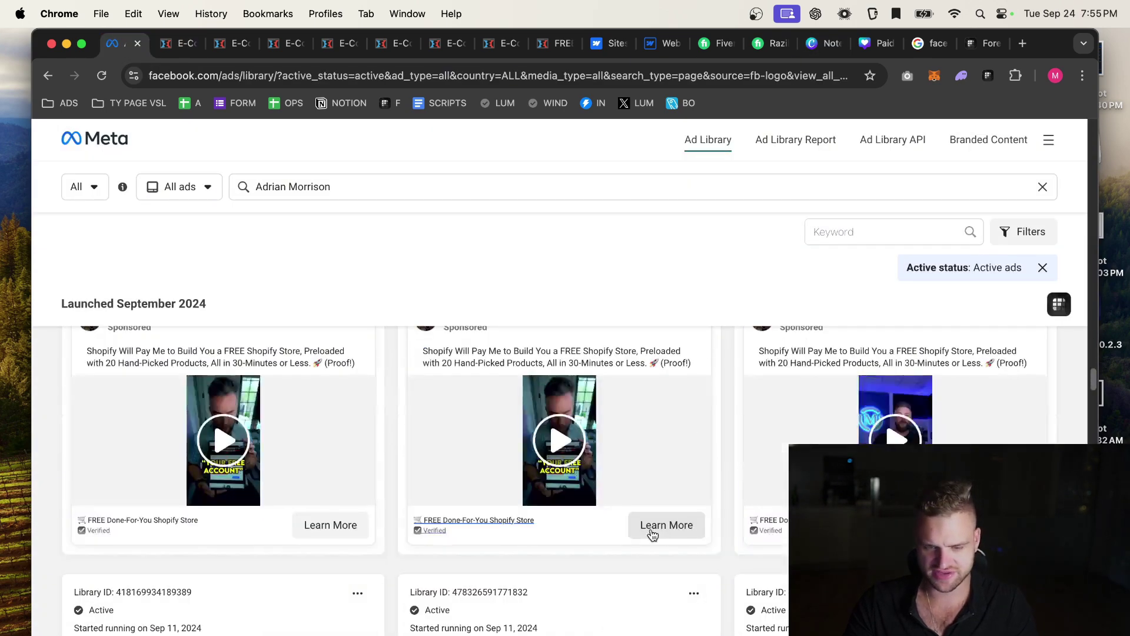
{"action": "scroll", "coordinate": [652, 479], "scroll_direction": "down", "scroll_amount": 5}
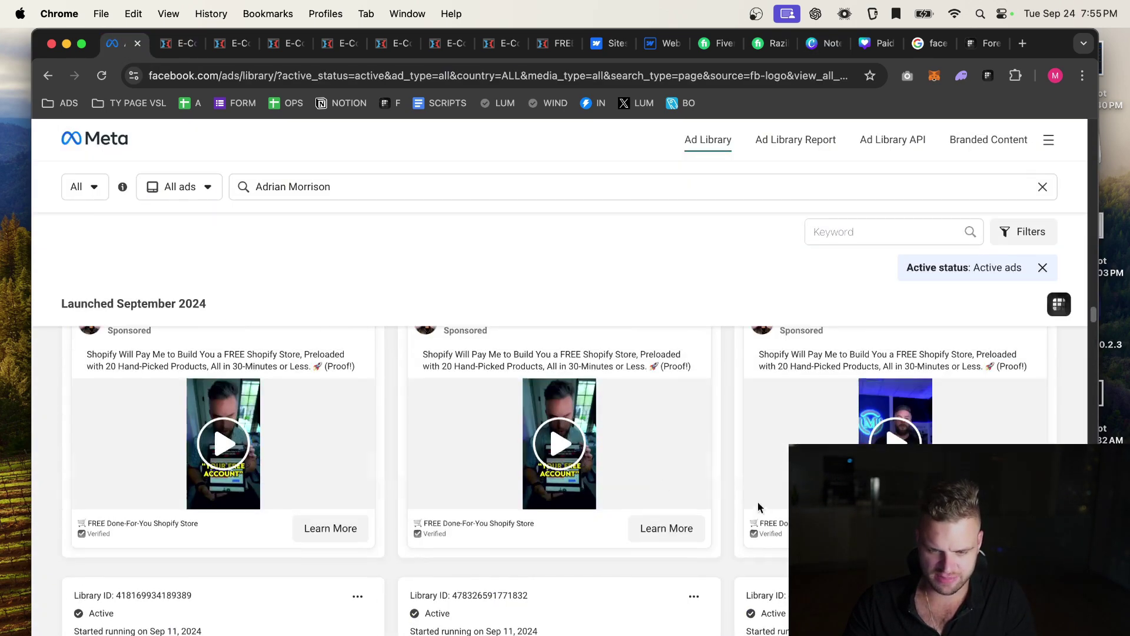
{"action": "scroll", "coordinate": [530, 459], "scroll_direction": "up", "scroll_amount": 2}
{"action": "scroll", "coordinate": [597, 427], "scroll_direction": "down", "scroll_amount": 8}
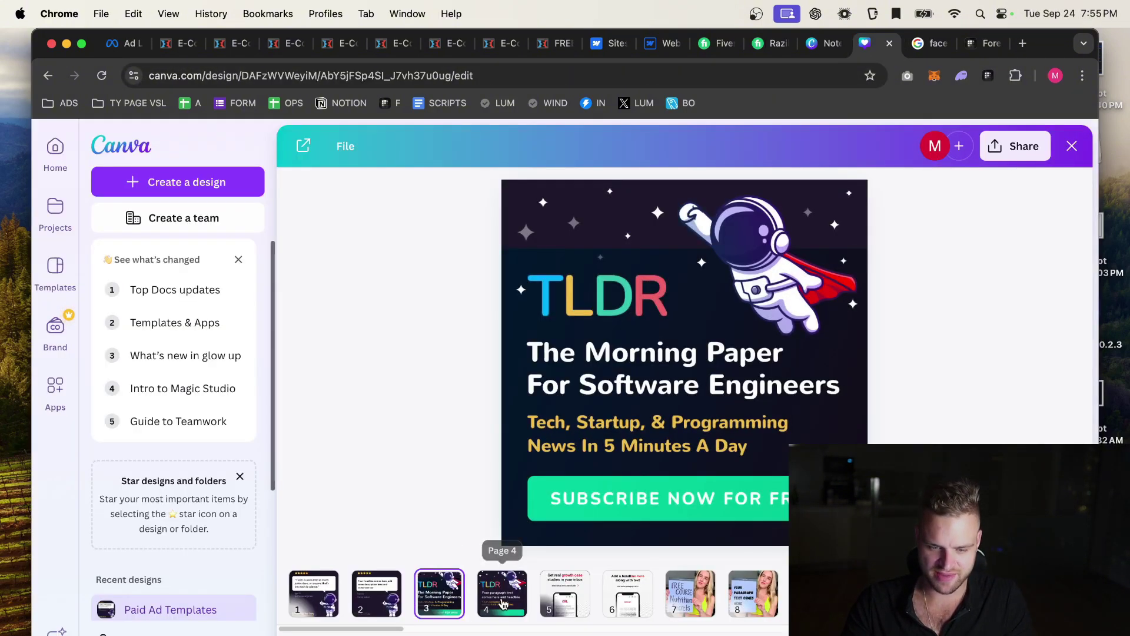
View the TLDR 'Morning Paper For Software Engineers' subscribe ad template in the Paid Ad Templates deck.
{"action": "key", "text": "Right"}
{"action": "key", "text": "Right"}
{"action": "key", "text": "Right"}
{"action": "left_click", "coordinate": [441, 611]}
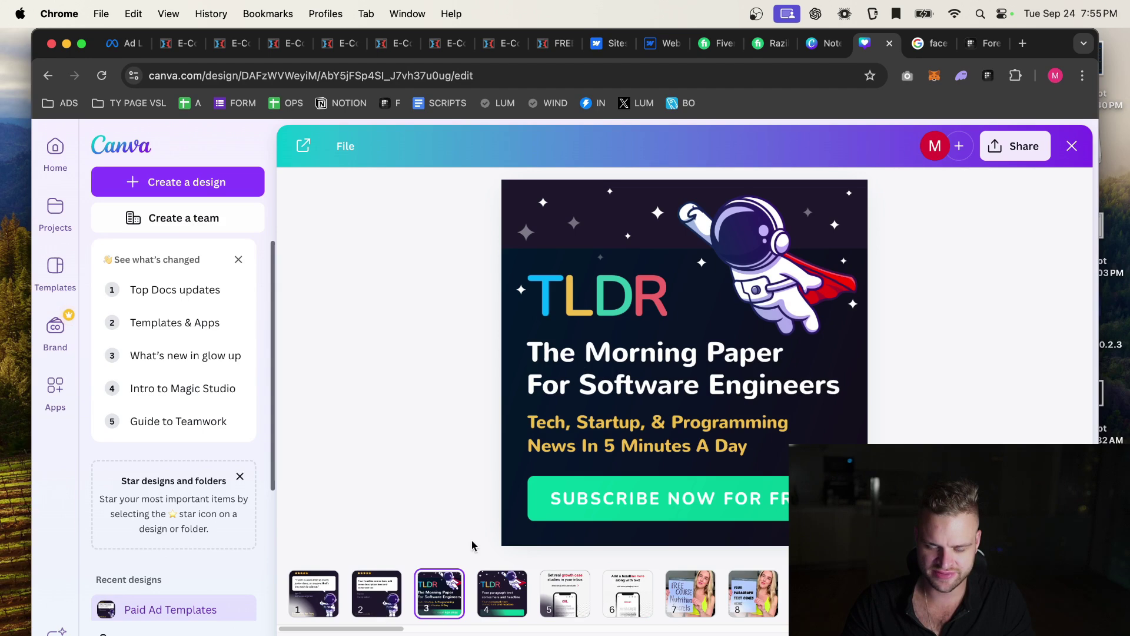
{"action": "key", "text": "Right"}
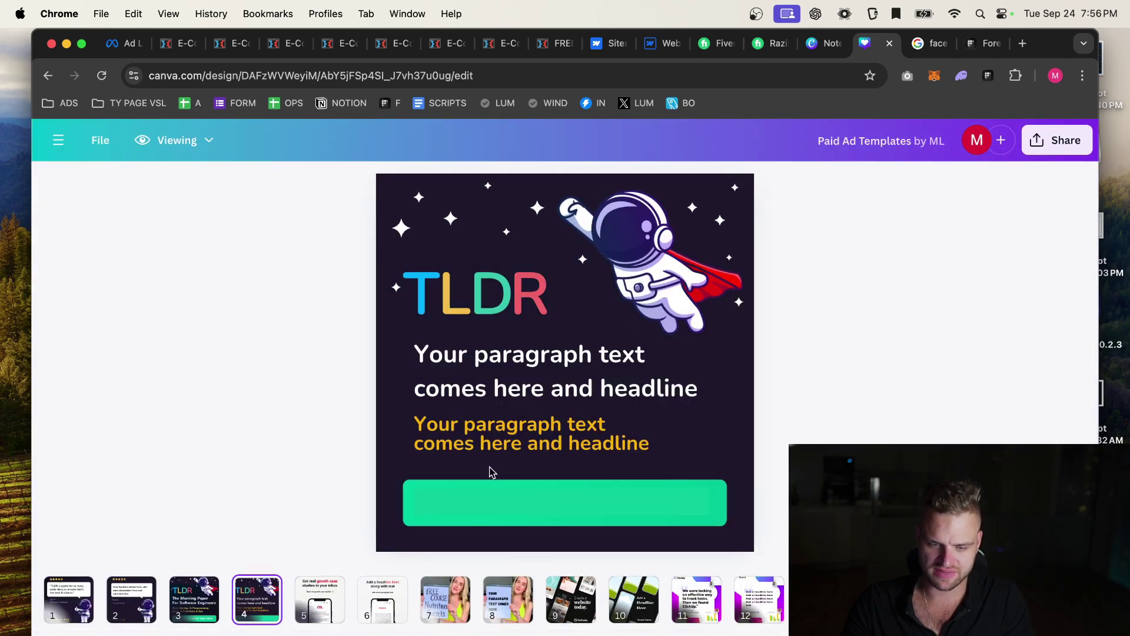
{"action": "left_click_drag", "start_coordinate": [482, 369], "coordinate": [554, 390]}
{"action": "left_click", "coordinate": [445, 357]}
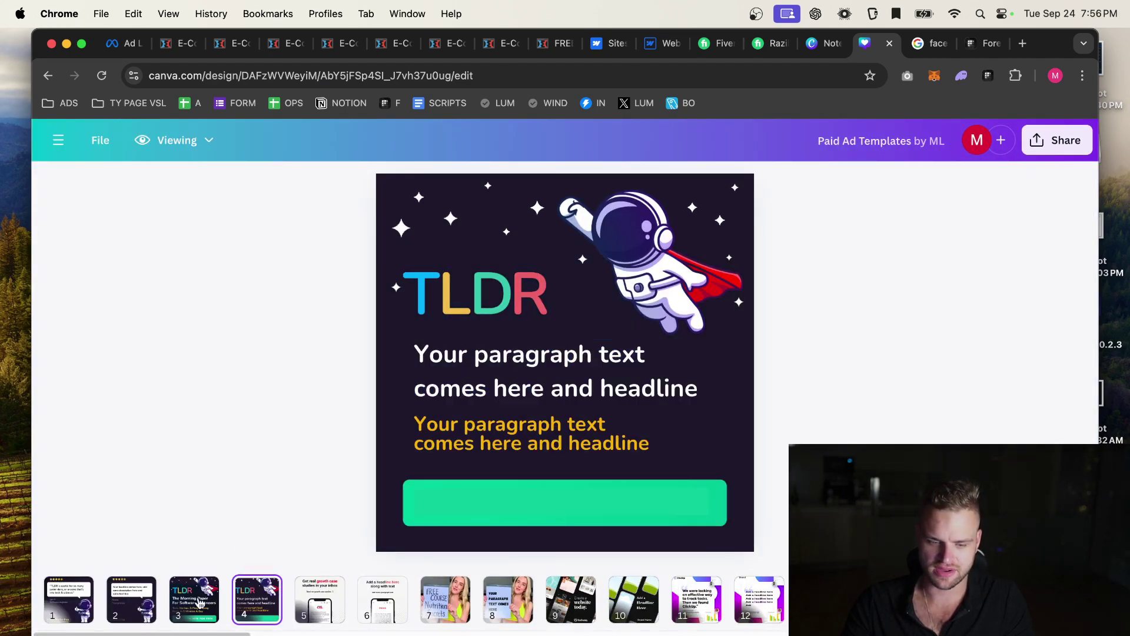
Flip through pages 5, 7, 'Create a website today' and 12, on to the GEBER ride-share ad.
{"action": "left_click", "coordinate": [200, 605]}
{"action": "left_click", "coordinate": [336, 607]}
{"action": "left_click", "coordinate": [445, 608]}
{"action": "left_click", "coordinate": [568, 609]}
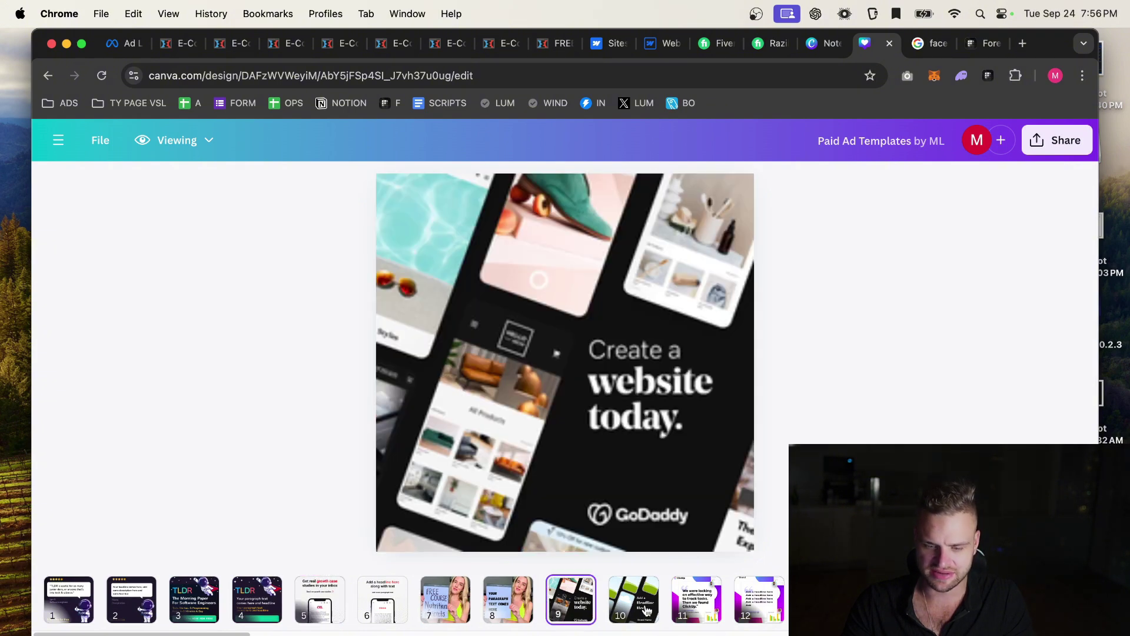
{"action": "left_click", "coordinate": [759, 613]}
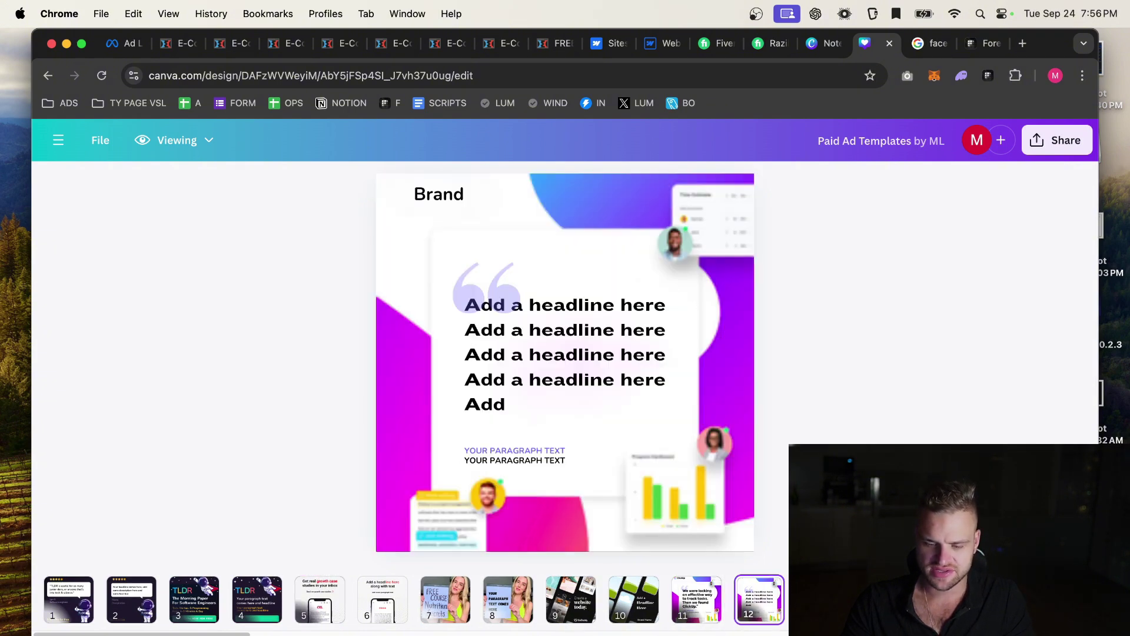
{"action": "key", "text": "Right"}
{"action": "key", "text": "Right"}
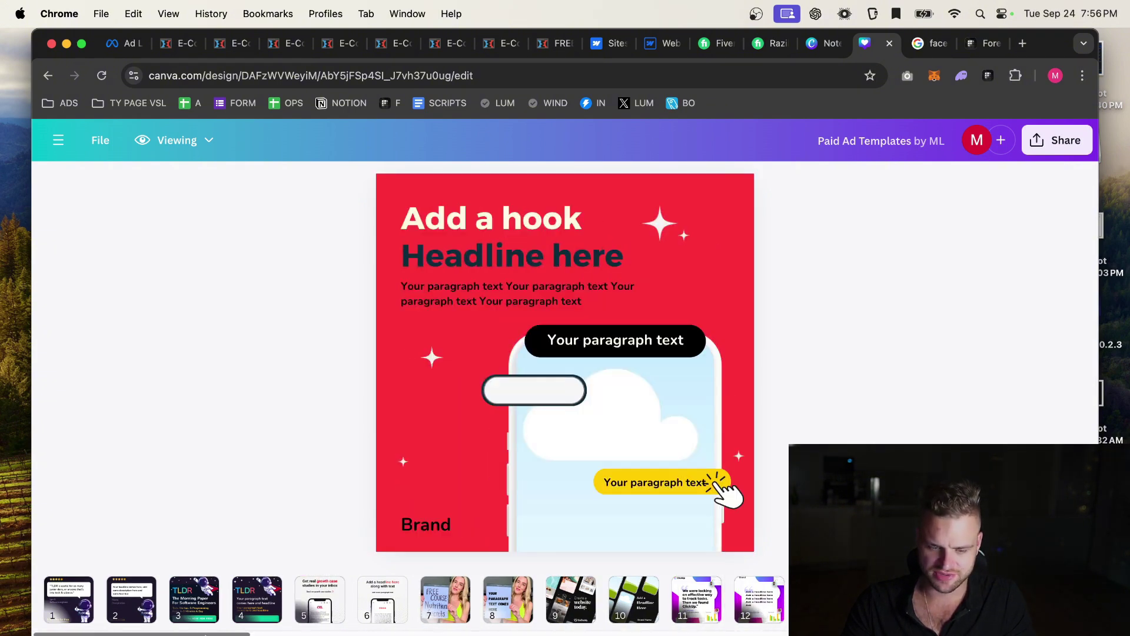
{"action": "scroll", "coordinate": [412, 600], "scroll_direction": "right", "scroll_amount": 10}
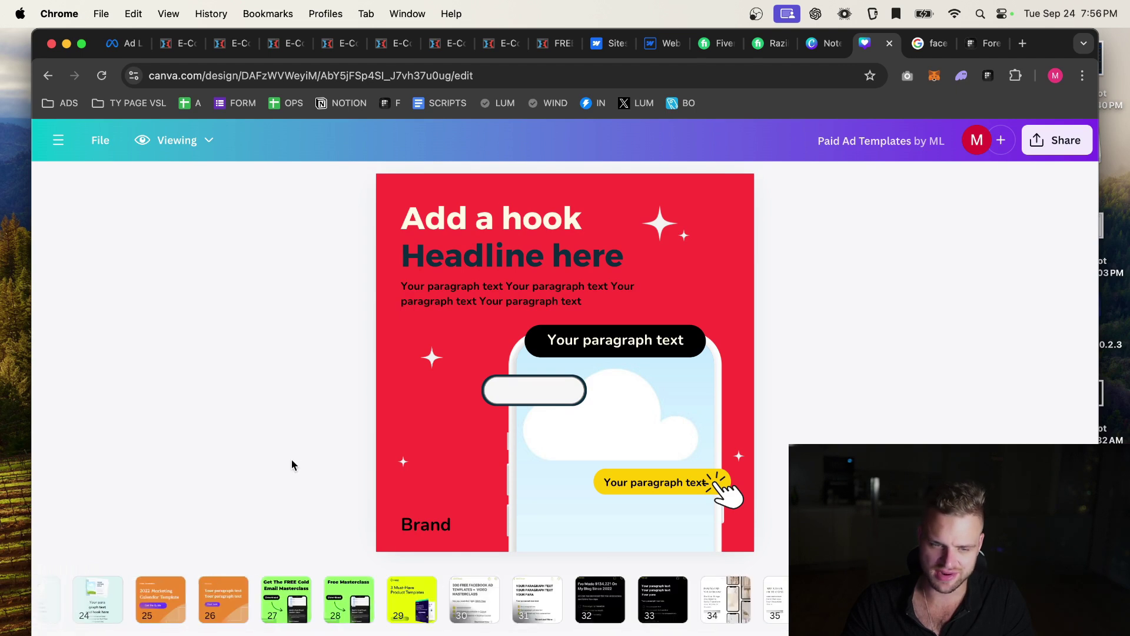
{"action": "key", "text": "Right"}
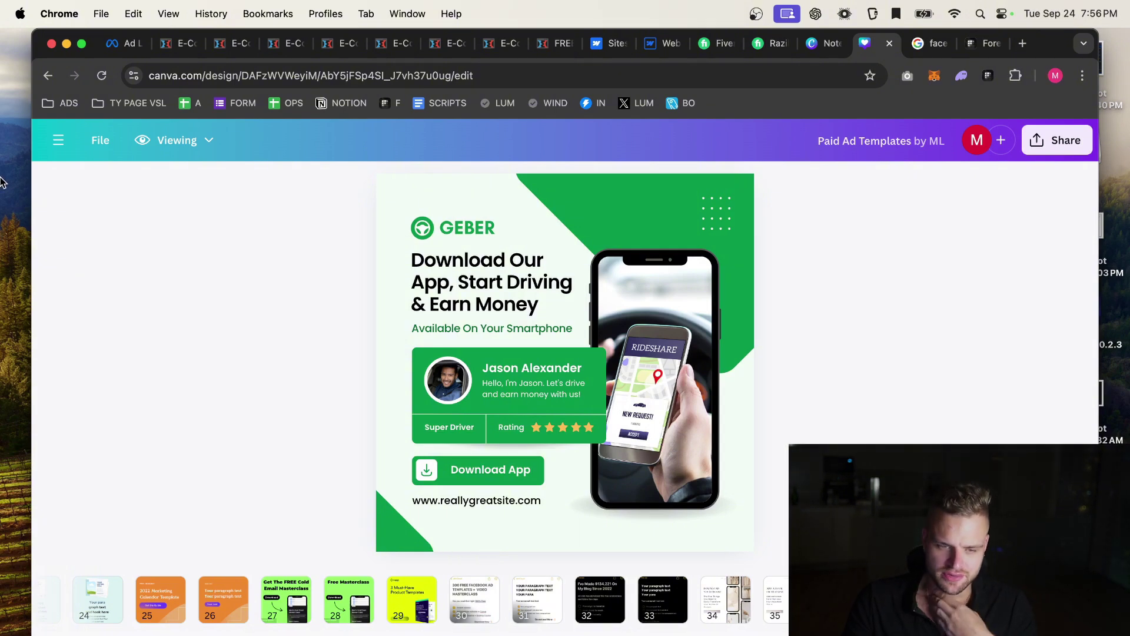
Scroll through more competitor ad cards, then reopen their freestore-2024-k free Shopify store landing page.
{"action": "left_click", "coordinate": [126, 46]}
{"action": "scroll", "coordinate": [349, 307], "scroll_direction": "down", "scroll_amount": 10}
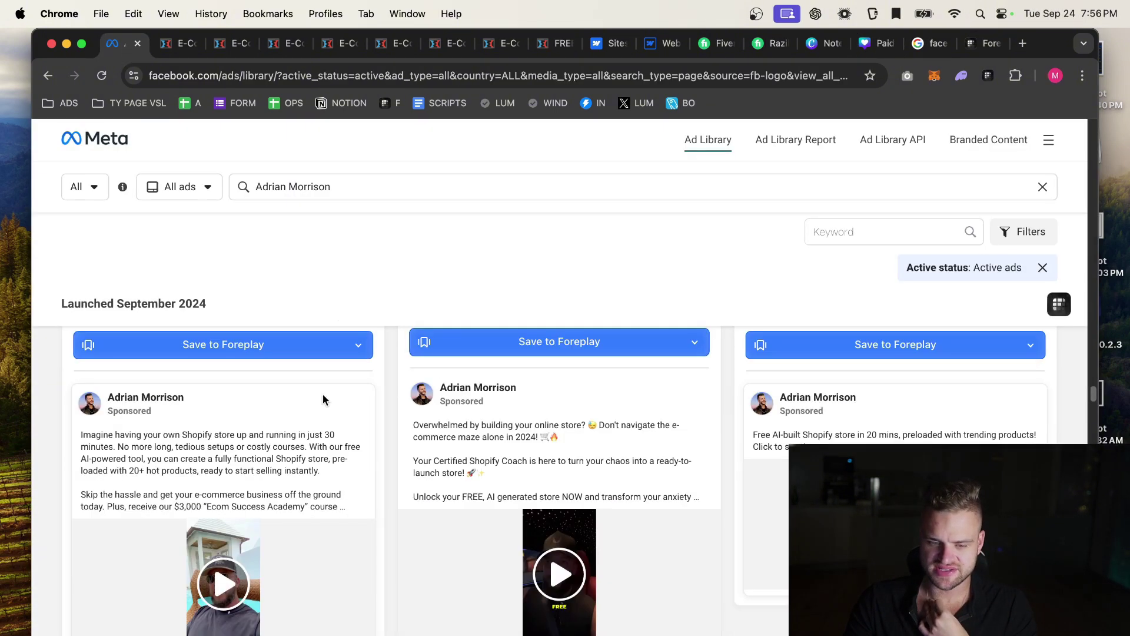
{"action": "scroll", "coordinate": [313, 459], "scroll_direction": "down", "scroll_amount": 5}
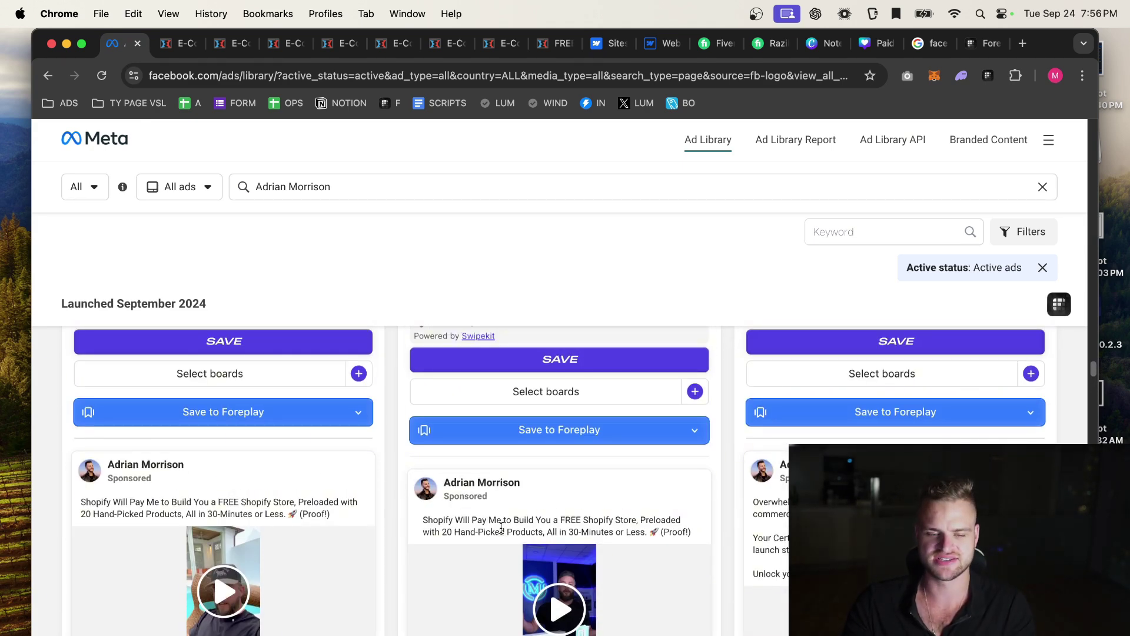
{"action": "left_click", "coordinate": [182, 49]}
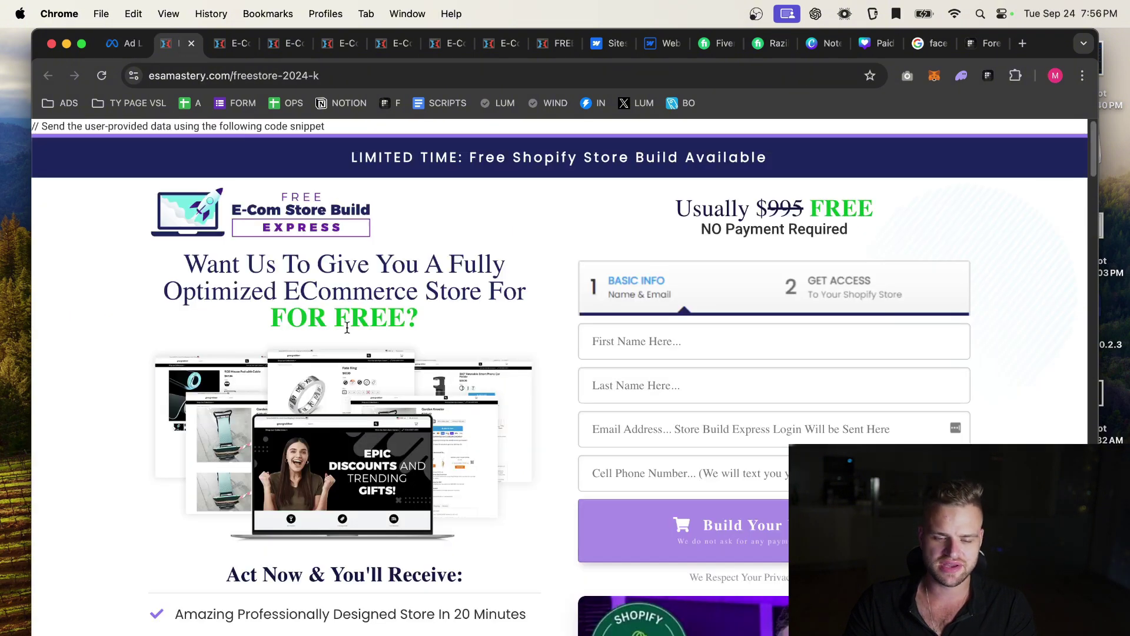